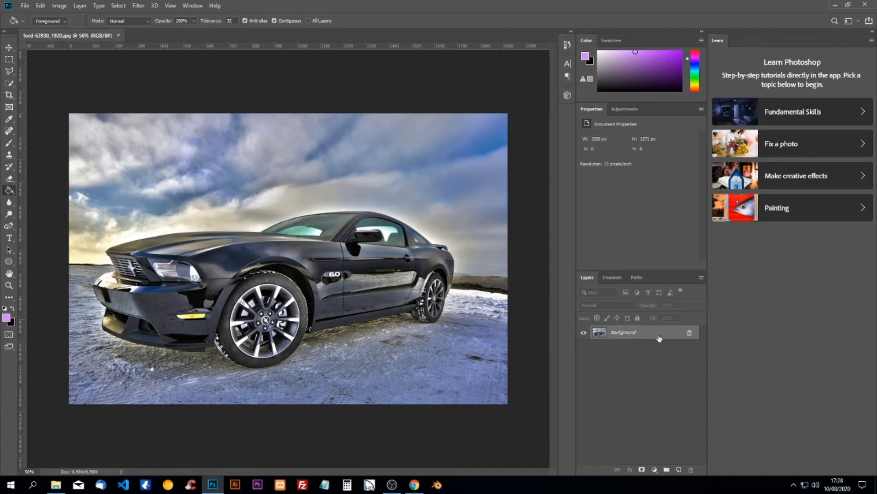
Duplicate the Background layer and hide the original.
key("ctrl+j")
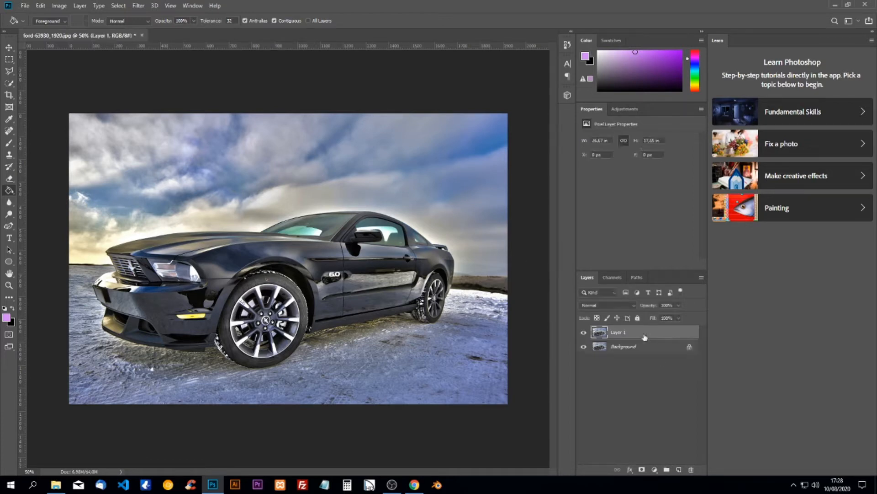
left_click(584, 347)
Select the whole car, including its wheels and bumper, using the Quick Selection tool with a 20 px brush.
left_click(8, 83)
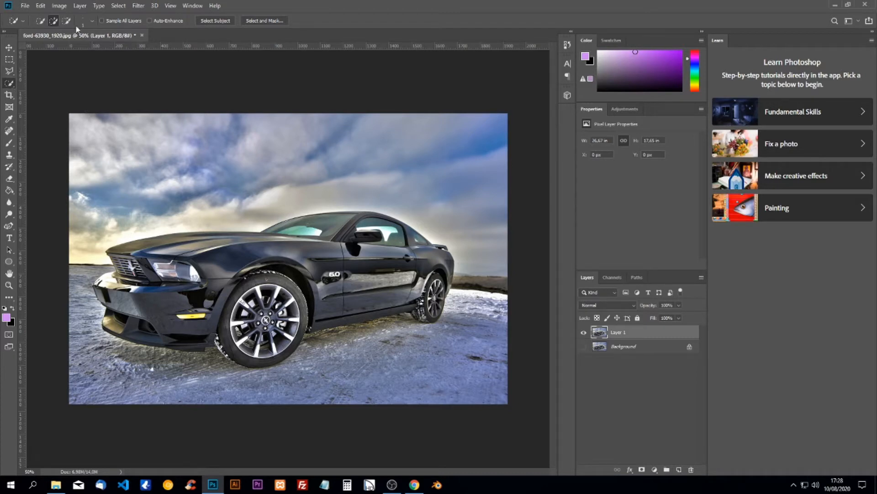
left_click(92, 20)
left_click_drag(42, 46, 49, 47)
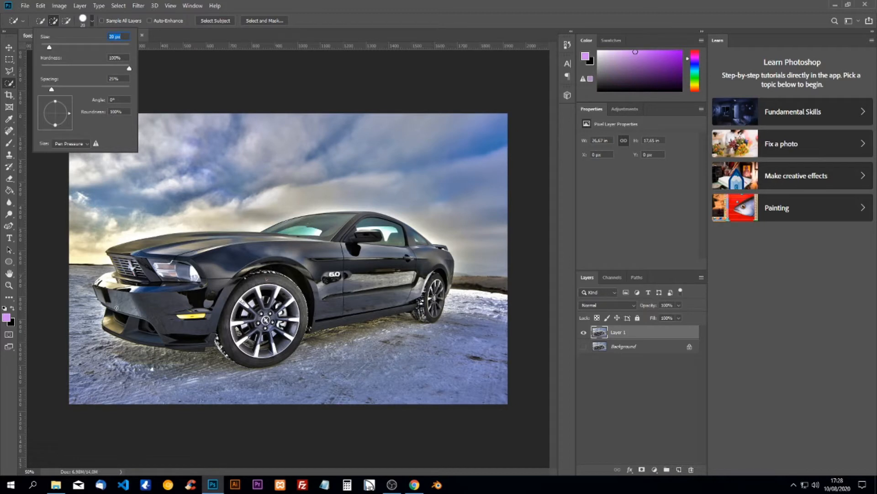
mouse_move(106, 320)
left_mouse_down()
mouse_move(115, 299)
mouse_move(105, 284)
mouse_move(124, 267)
mouse_move(121, 249)
mouse_move(275, 240)
mouse_move(284, 226)
mouse_move(391, 226)
mouse_move(438, 267)
mouse_move(437, 307)
mouse_move(428, 320)
mouse_move(423, 276)
mouse_move(413, 316)
mouse_move(369, 311)
mouse_move(409, 291)
left_mouse_up()
mouse_move(340, 315)
left_mouse_down()
mouse_move(297, 328)
mouse_move(284, 350)
mouse_move(249, 364)
mouse_move(233, 354)
left_mouse_up()
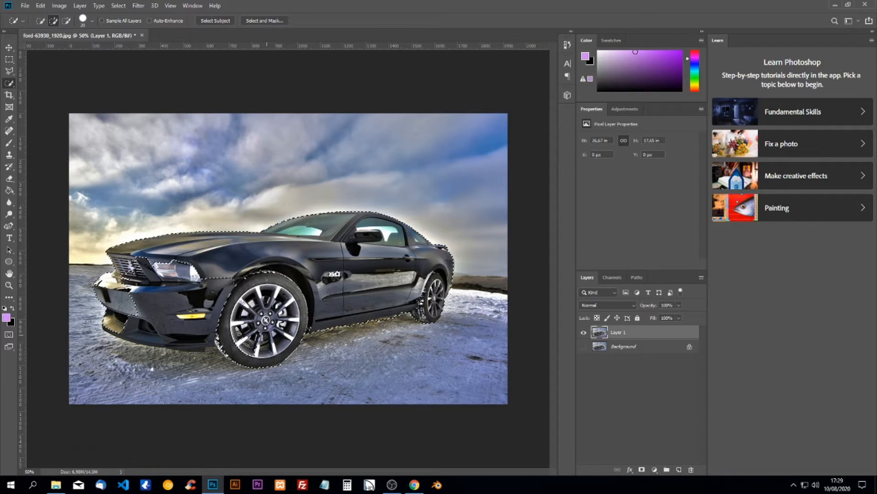
left_click_drag(241, 284, 206, 339)
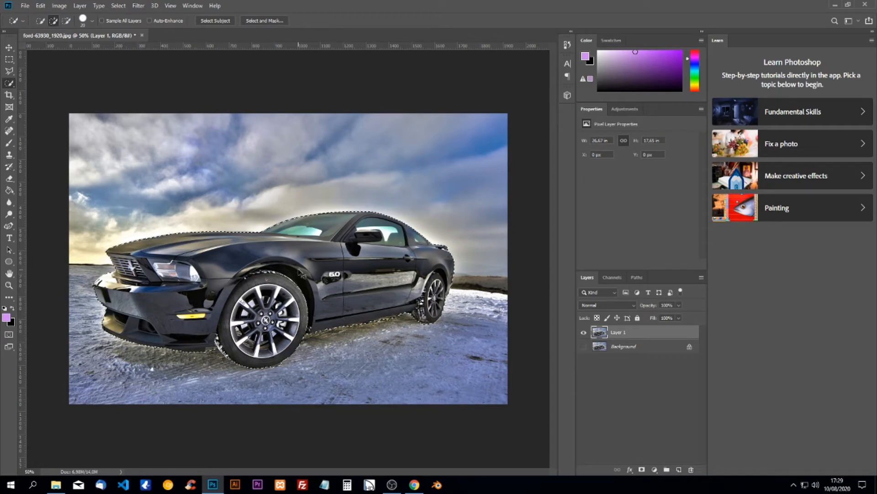
Copy the selected car onto its own layer and hide Layer 1 beneath it.
key("ctrl+j")
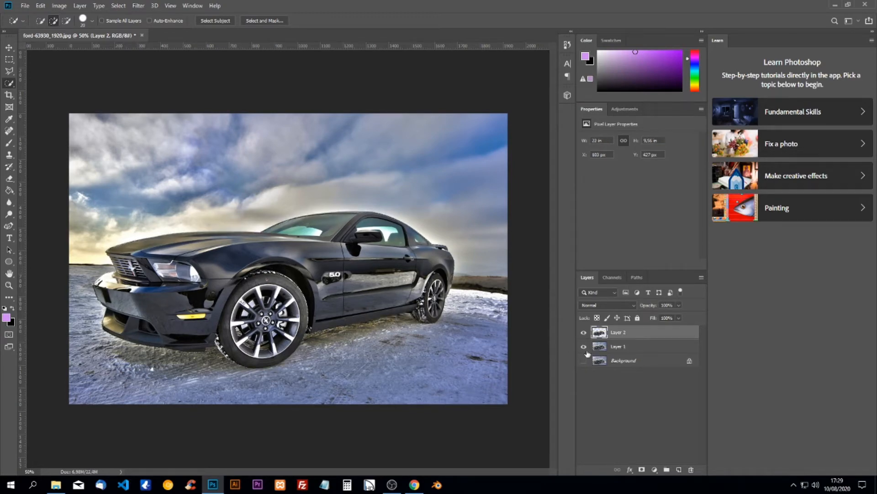
left_click(584, 347)
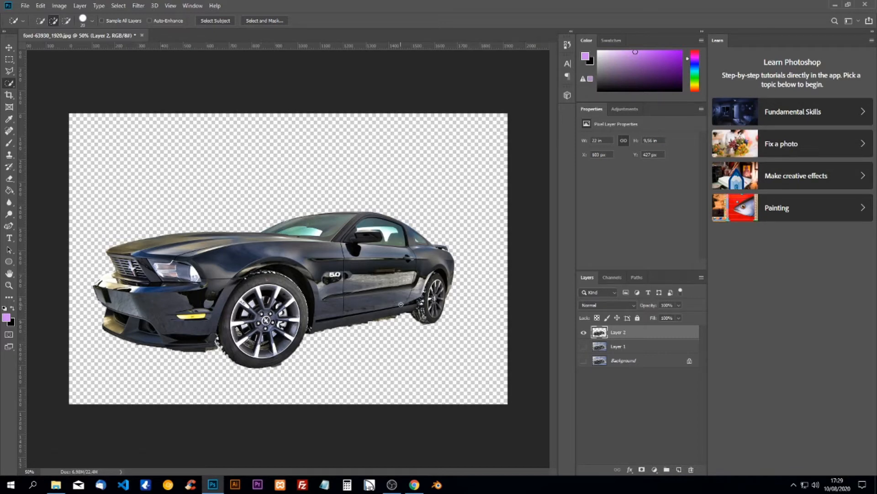
Outline the leftover ground strip under the door sill between the wheels with the Polygonal Lasso, erase it and deselect.
scroll(402, 304, "up", 5)
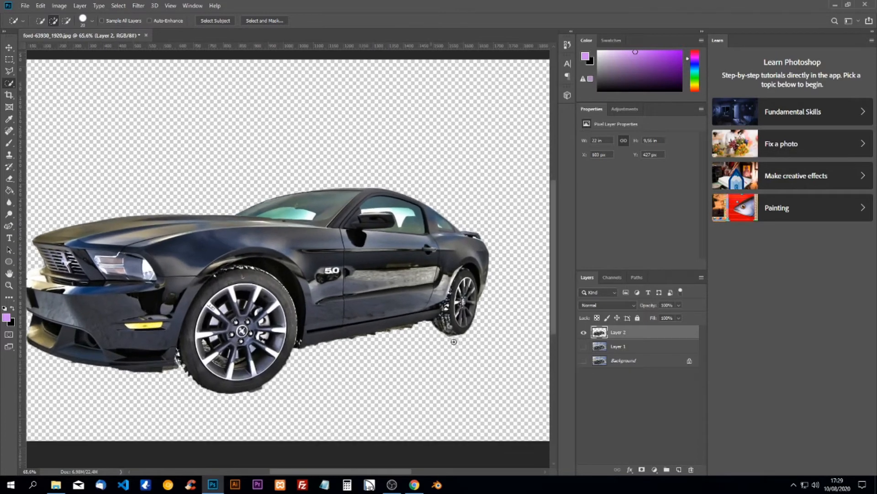
scroll(454, 341, "up", 4)
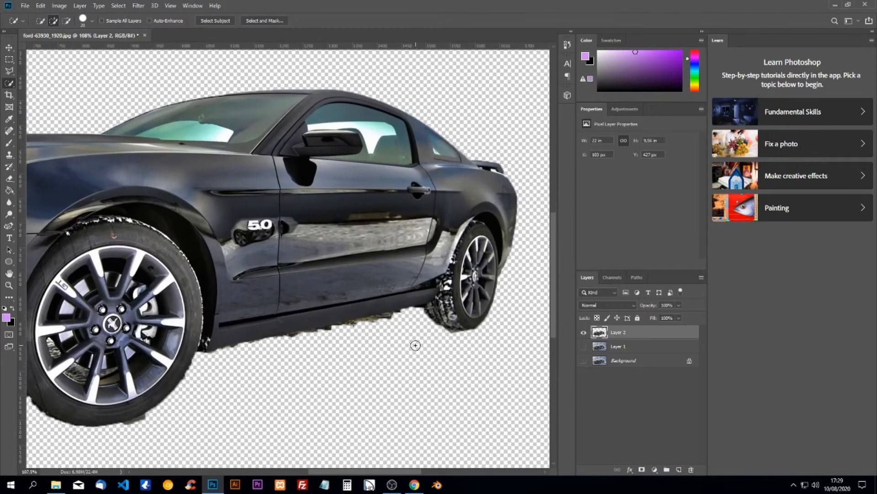
scroll(416, 345, "up", 2)
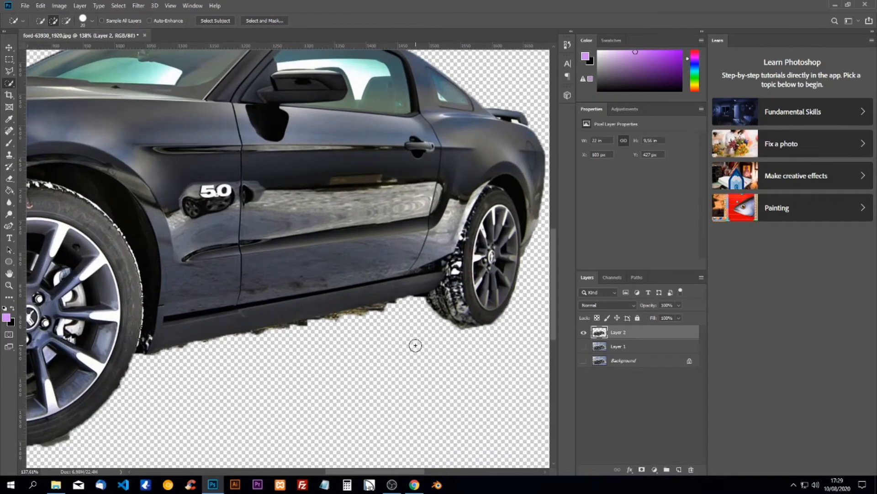
left_click(9, 71)
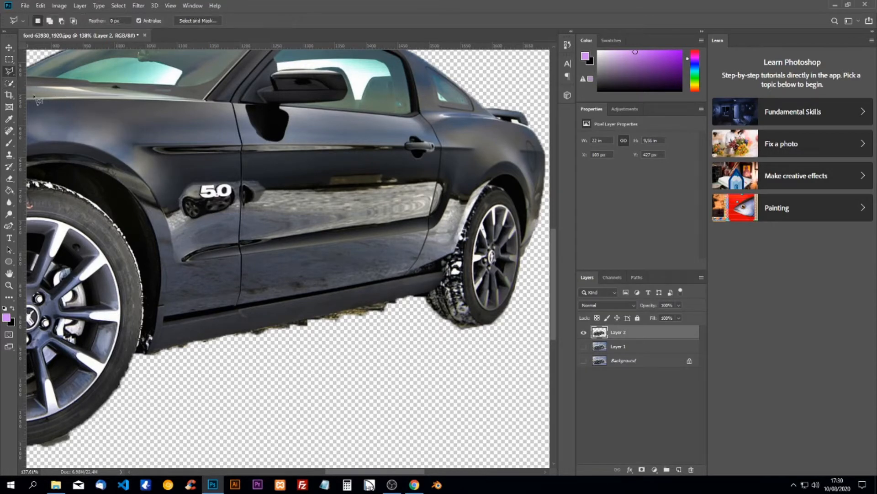
left_click(151, 354)
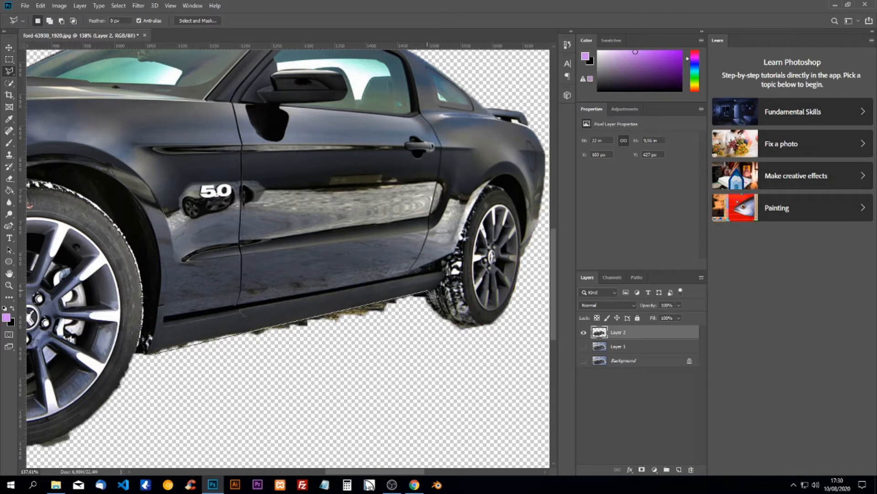
left_click(428, 291)
left_click(429, 307)
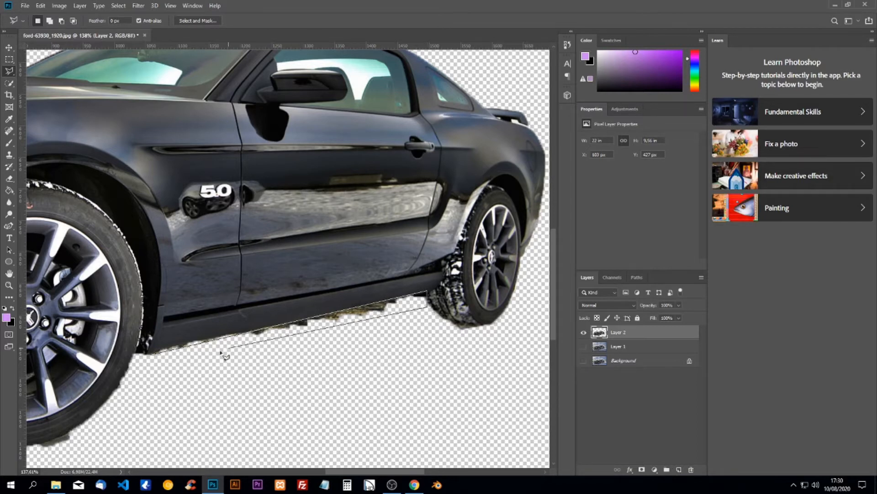
left_click(156, 361)
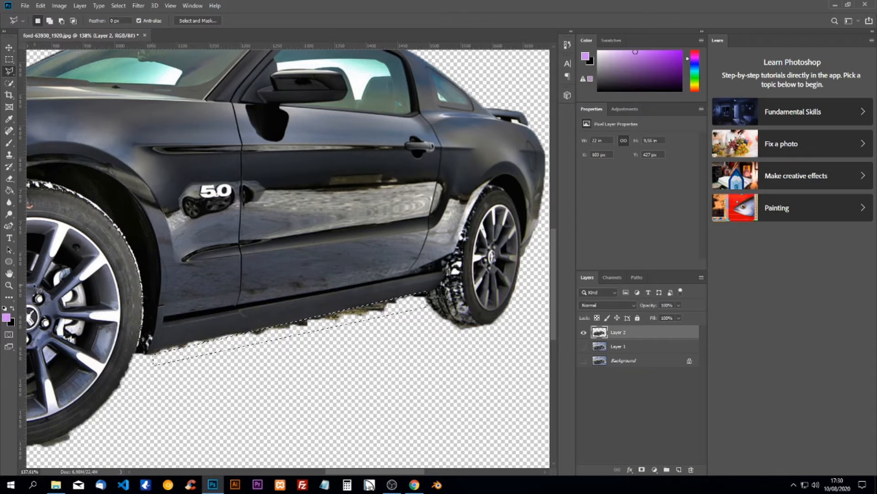
left_click_drag(10, 180, 46, 179)
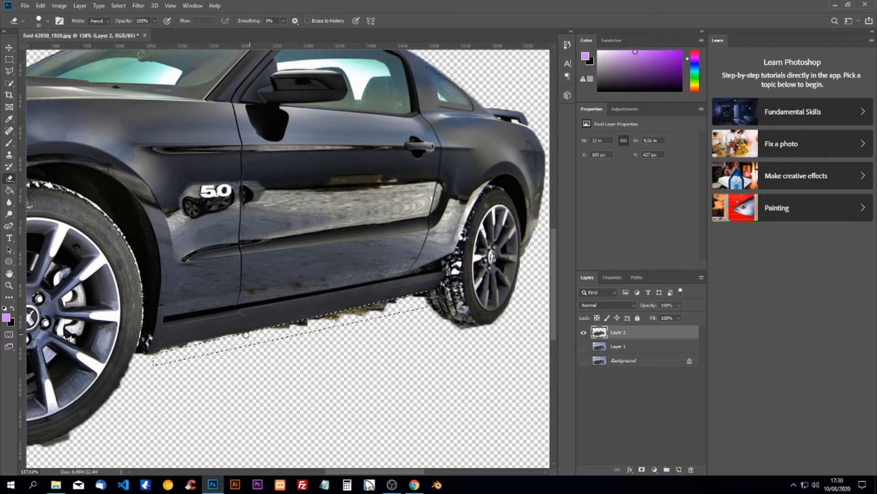
mouse_move(246, 335)
left_mouse_down()
mouse_move(425, 293)
mouse_move(257, 330)
left_mouse_up()
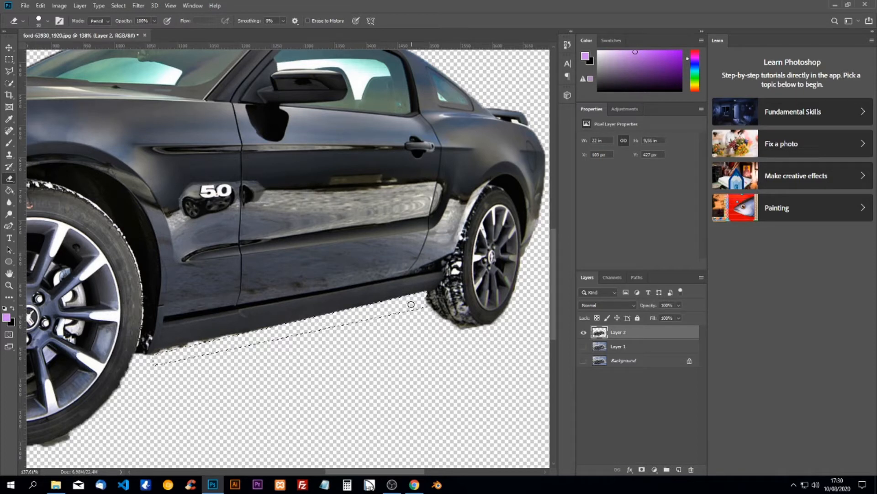
left_click_drag(411, 304, 426, 298)
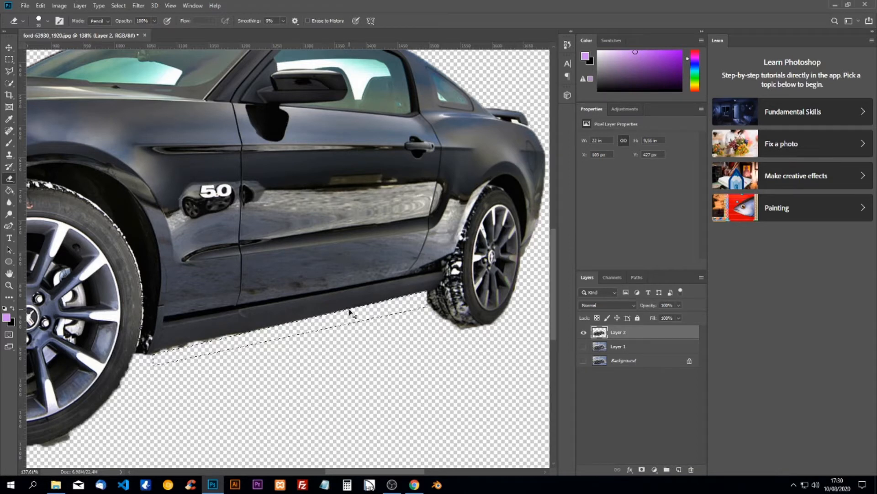
key("ctrl+d")
Outline and erase the remaining rough edge under the sill just behind the front wheel.
left_click(9, 72)
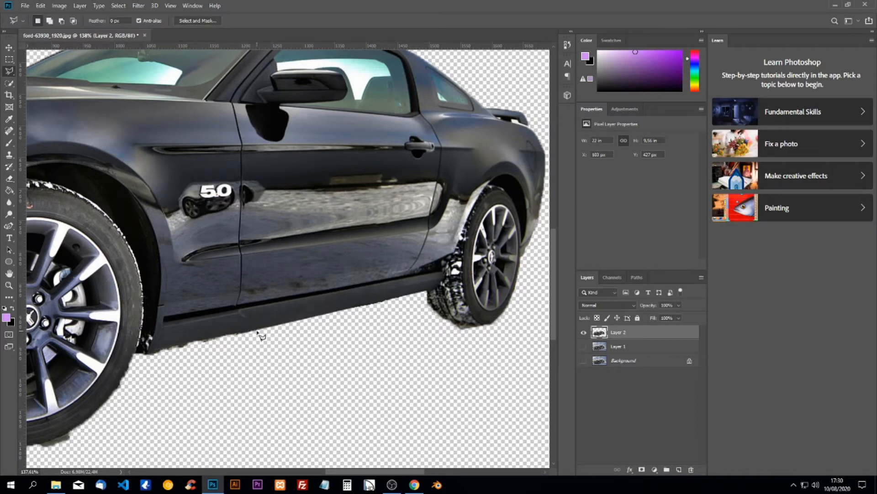
left_click_drag(254, 333, 149, 357)
mouse_move(156, 368)
left_mouse_down()
mouse_move(261, 345)
mouse_move(257, 338)
left_mouse_up()
left_click(13, 179)
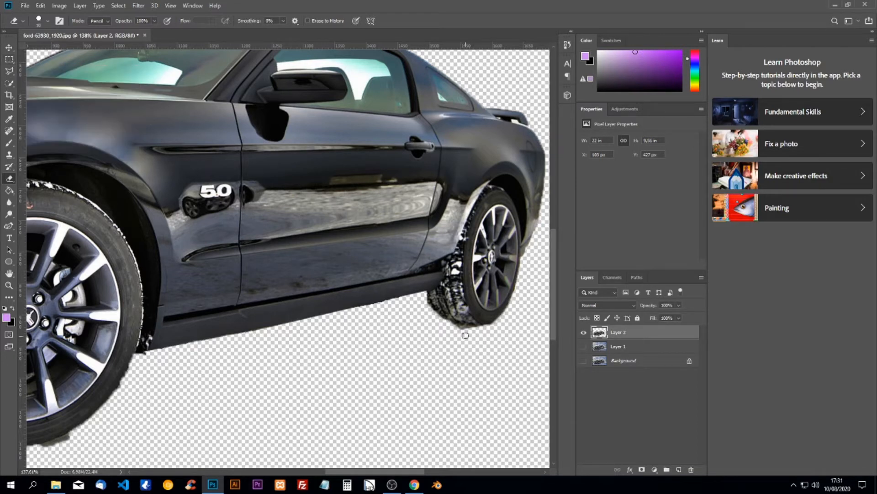
Erase the leftover ground along the bottom of the rear tyre.
scroll(514, 310, "up", 5)
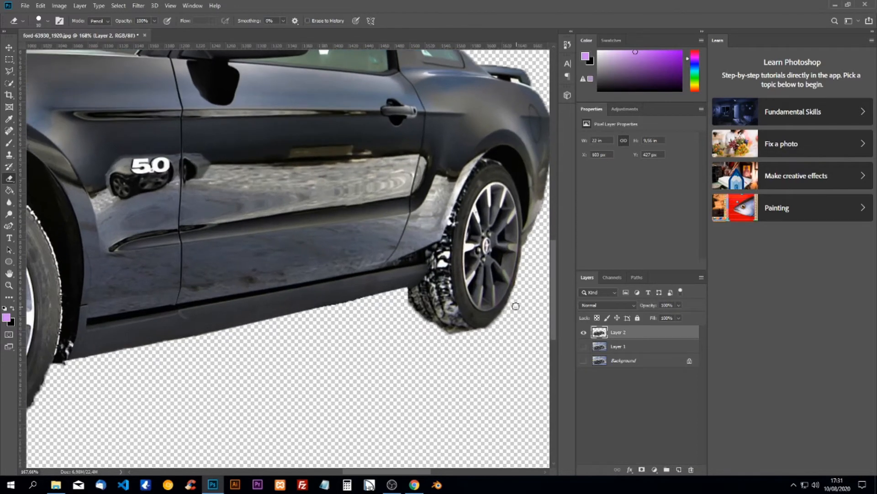
scroll(491, 360, "up", 2)
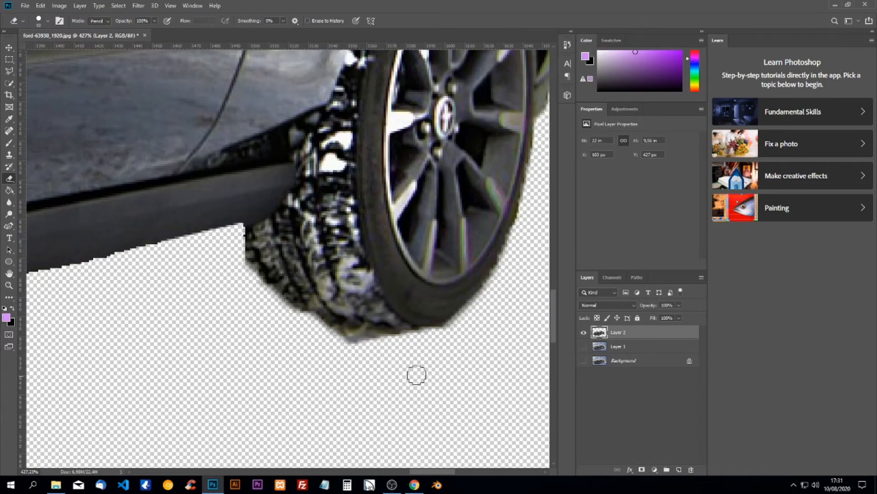
mouse_move(316, 327)
left_mouse_down()
mouse_move(383, 341)
mouse_move(434, 338)
left_mouse_up()
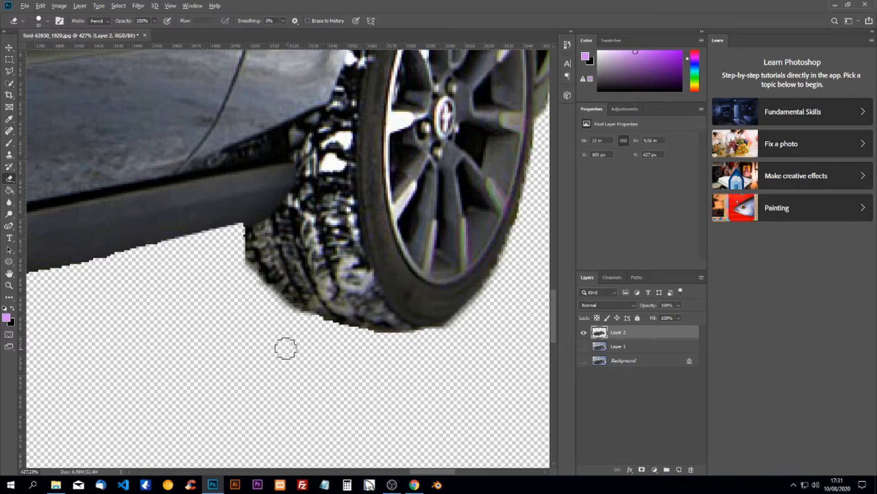
Erase the leftover ground fragment beneath the front tyre.
scroll(280, 350, "down", 3)
scroll(176, 354, "down", 5)
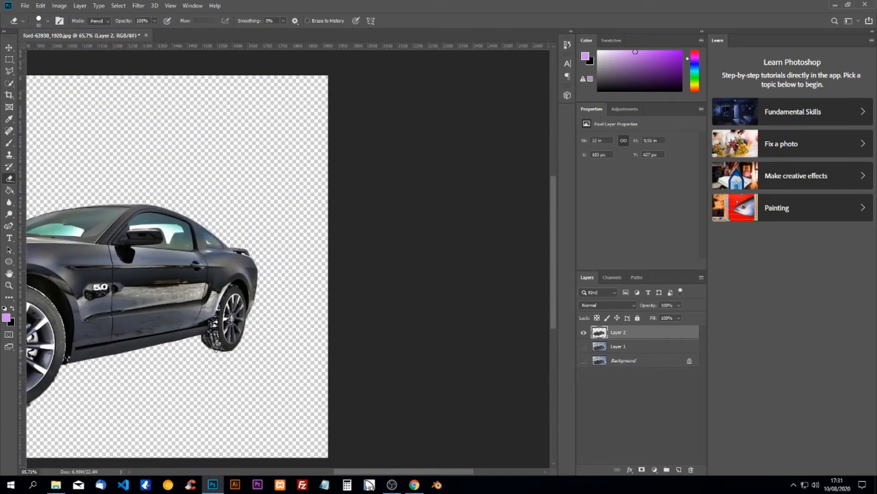
scroll(193, 360, "up", 3)
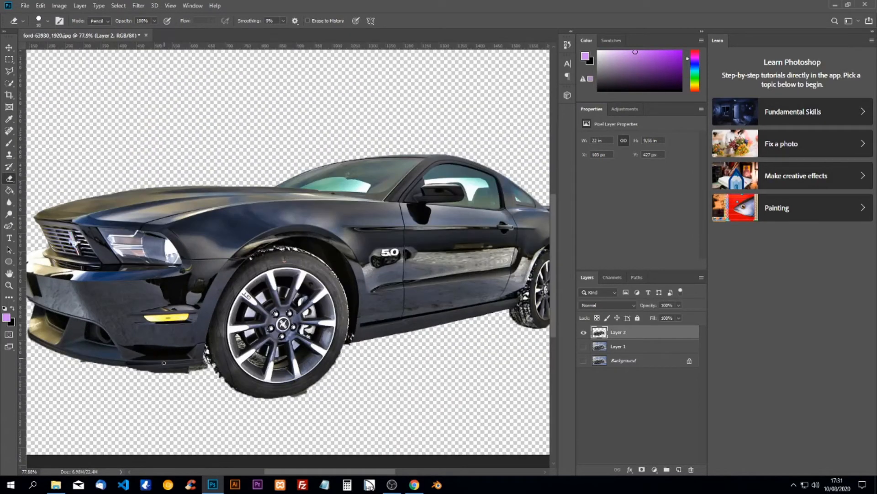
scroll(374, 417, "up", 3)
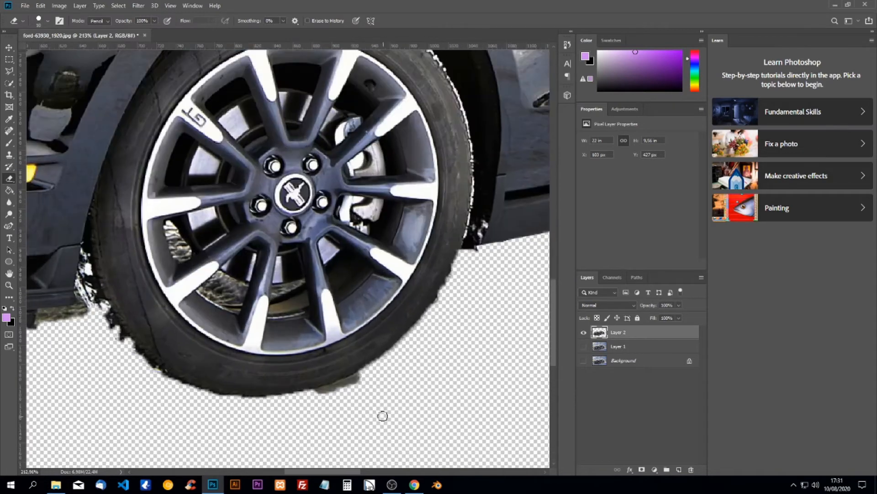
mouse_move(365, 375)
left_mouse_down()
mouse_move(314, 395)
mouse_move(338, 389)
left_mouse_up()
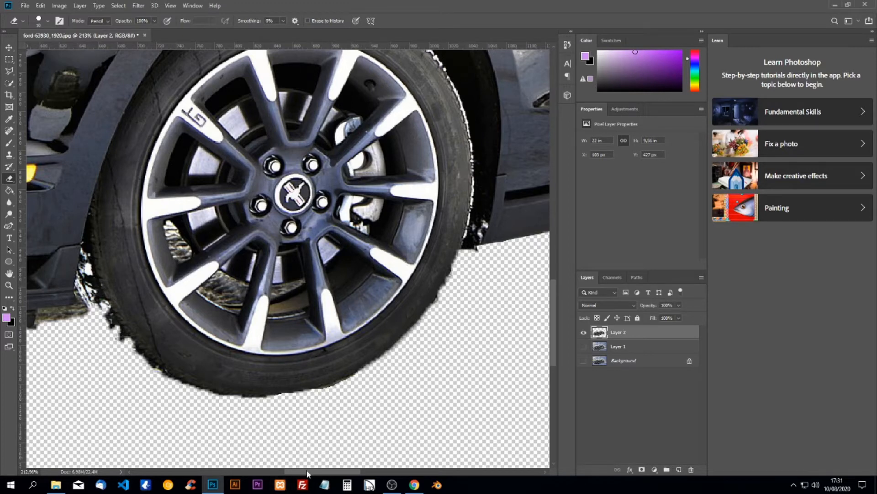
Outline the leftover shadow and ground below the front bumper with the Polygonal Lasso, erase it and deselect.
left_click_drag(308, 473, 256, 474)
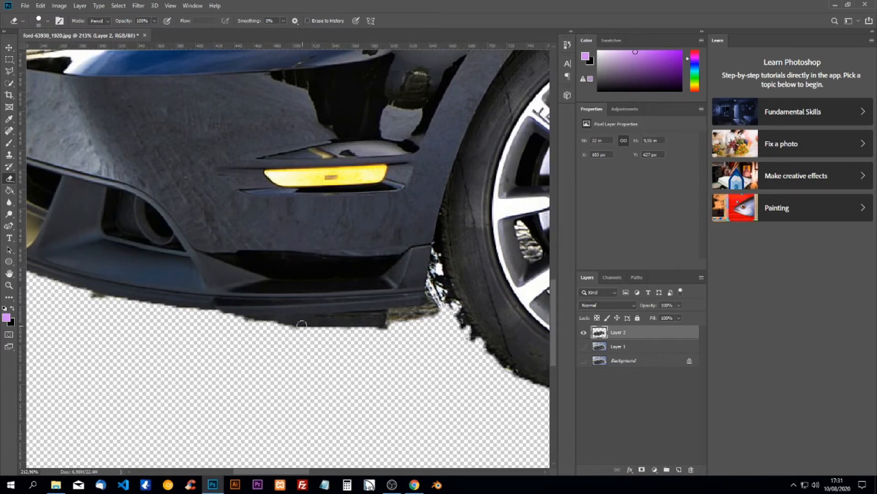
left_click(8, 73)
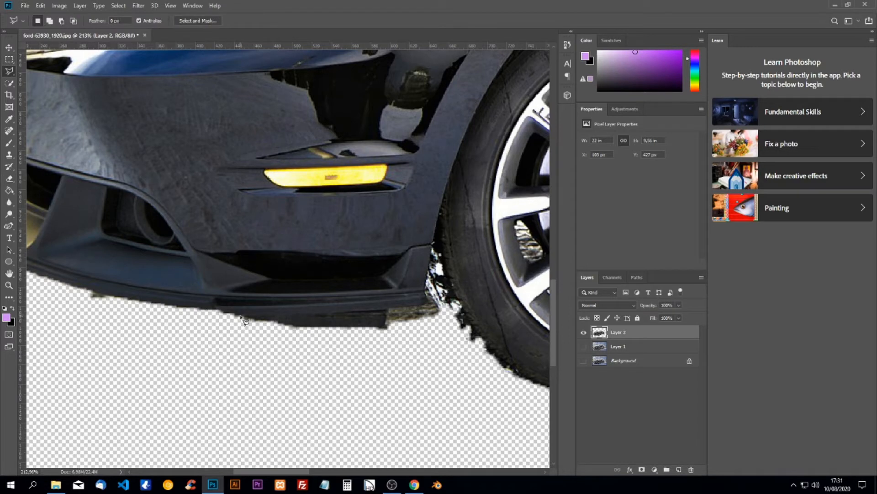
left_click(242, 316)
left_click(442, 303)
left_click(442, 330)
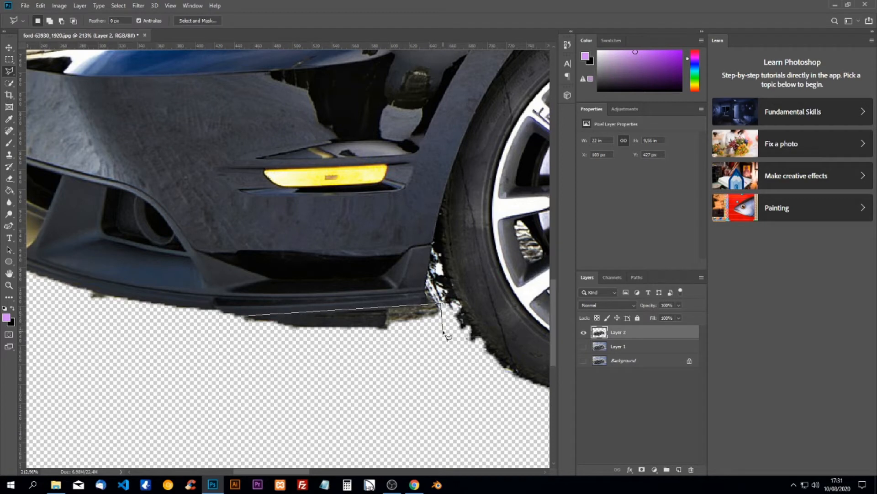
left_click(244, 340)
left_click(242, 316)
left_click(9, 180)
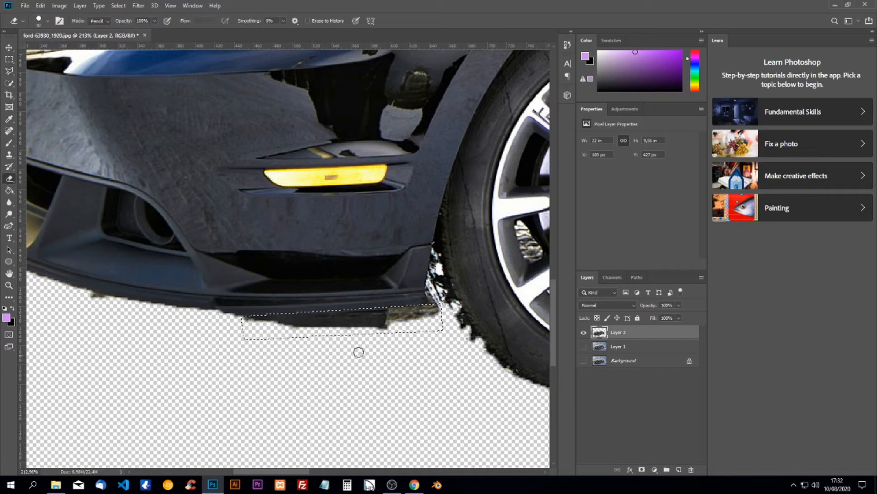
mouse_move(292, 331)
left_mouse_down()
mouse_move(436, 310)
mouse_move(244, 318)
mouse_move(295, 321)
mouse_move(283, 331)
mouse_move(398, 321)
mouse_move(349, 329)
mouse_move(439, 309)
mouse_move(437, 301)
mouse_move(431, 321)
mouse_move(307, 325)
left_mouse_up()
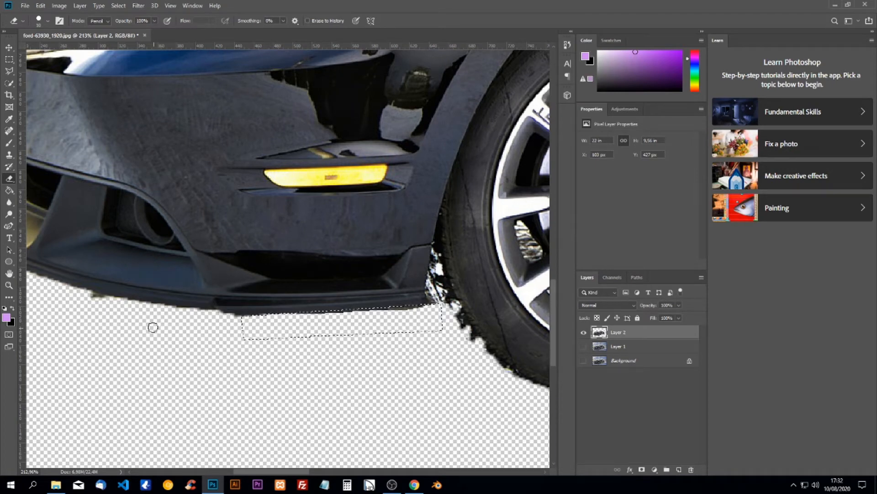
key("ctrl+d")
Outline the windshield glass on Layer 2 with the Polygonal Lasso.
scroll(343, 350, "down", 6)
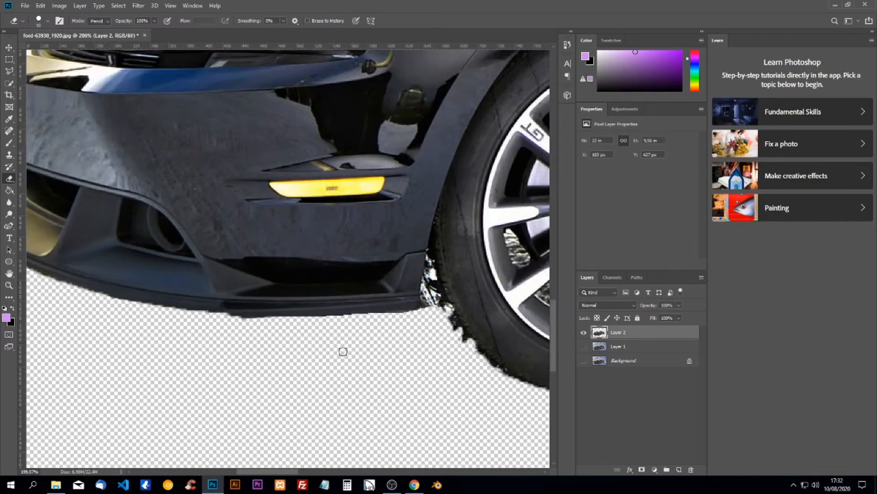
scroll(465, 307, "down", 1)
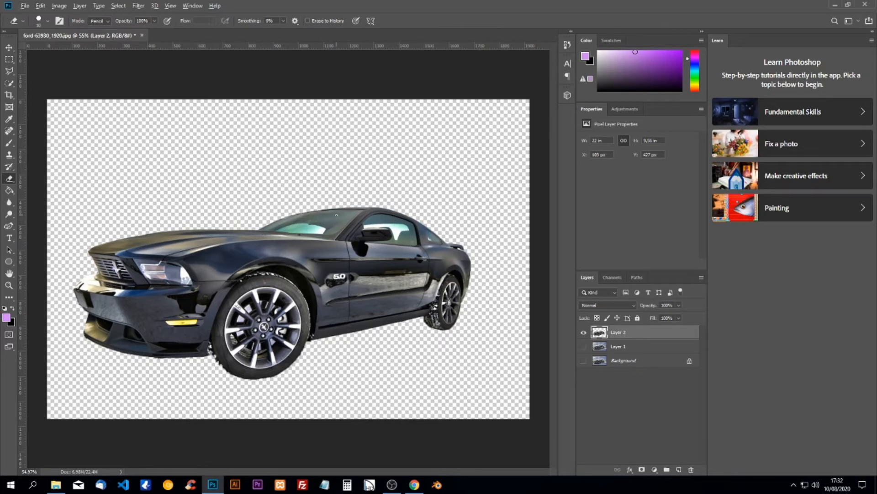
scroll(336, 214, "up", 4)
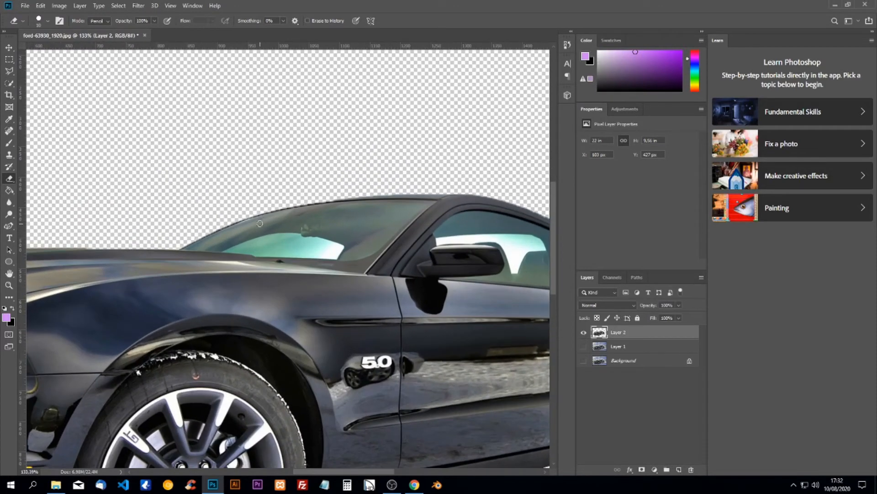
scroll(382, 214, "up", 3)
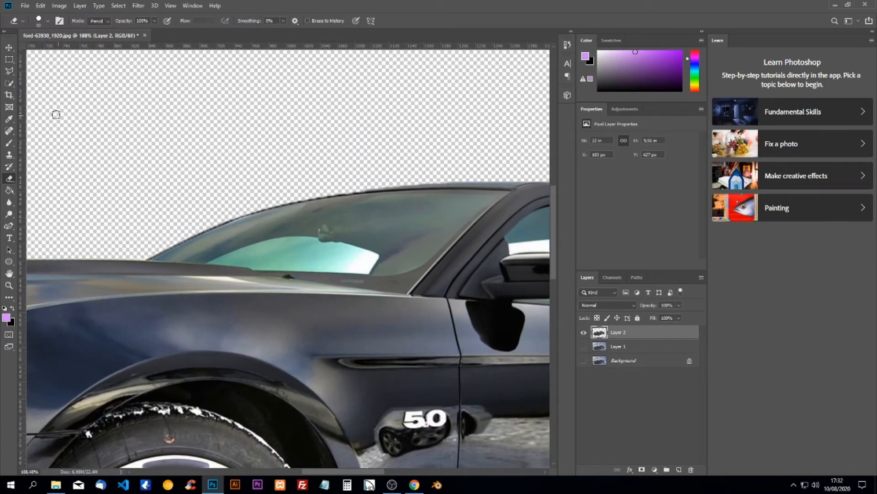
left_click(9, 71)
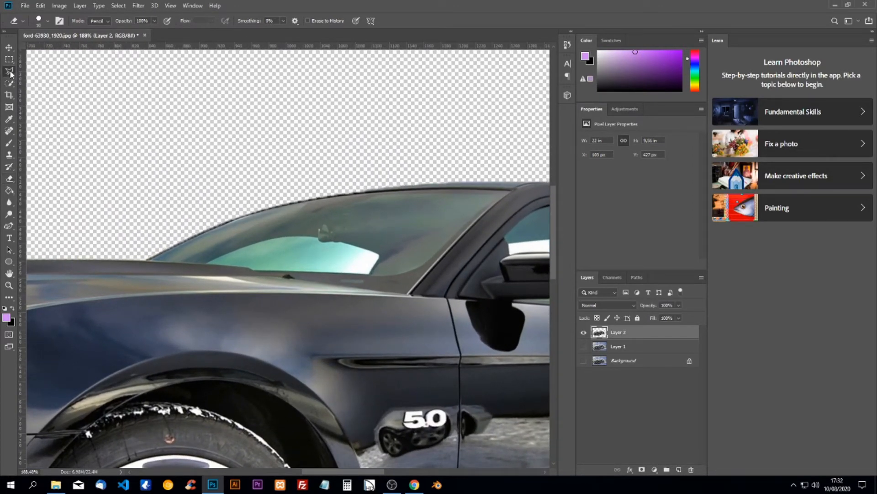
left_click(151, 260)
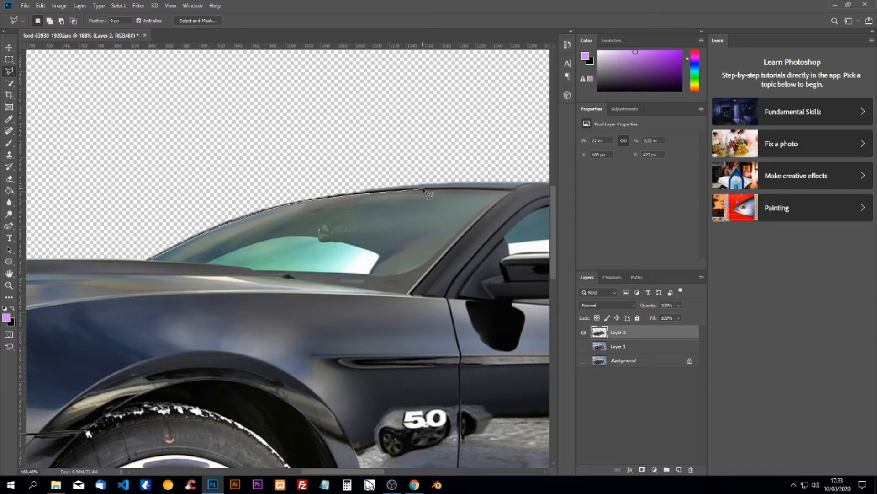
left_click(510, 191)
left_click(408, 293)
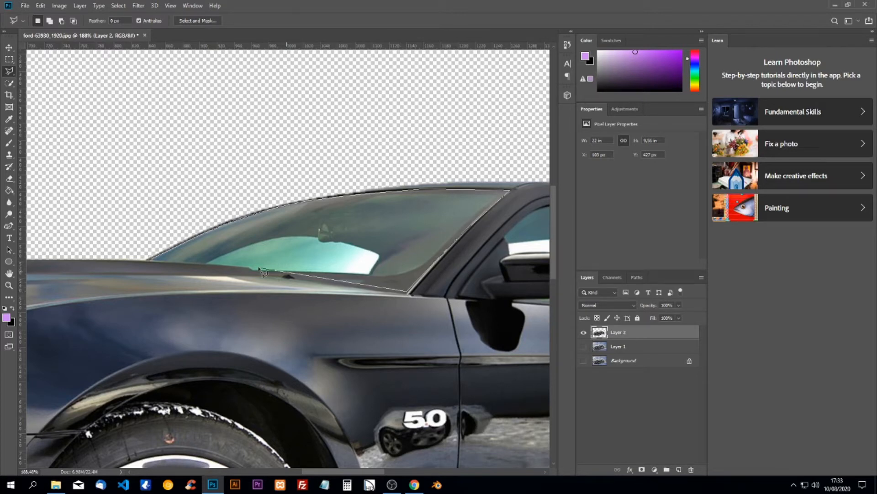
left_click(149, 260)
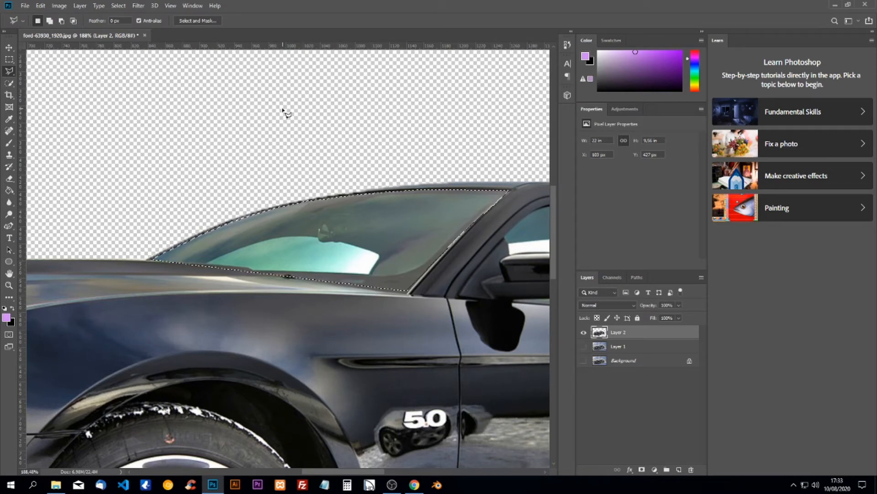
Copy the selected windshield to its own layer and rename that layer Windshield.
key("ctrl+j")
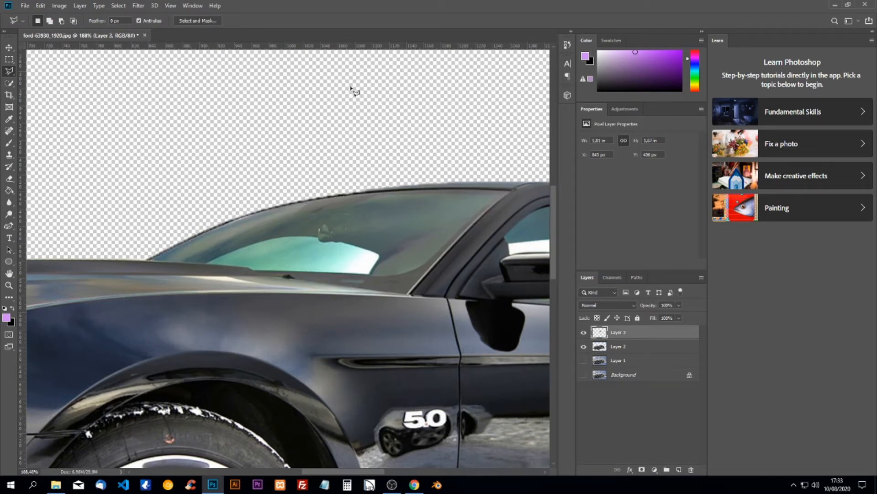
double_click(629, 337)
type("Windshield")
key("Return")
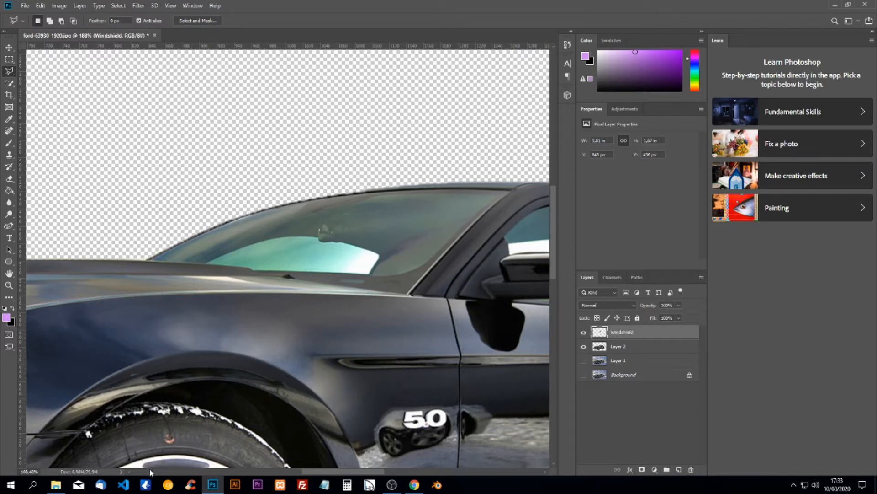
Outline the door window glass on Layer 2 with the Polygonal Lasso, going around the side mirror.
left_click_drag(341, 473, 395, 473)
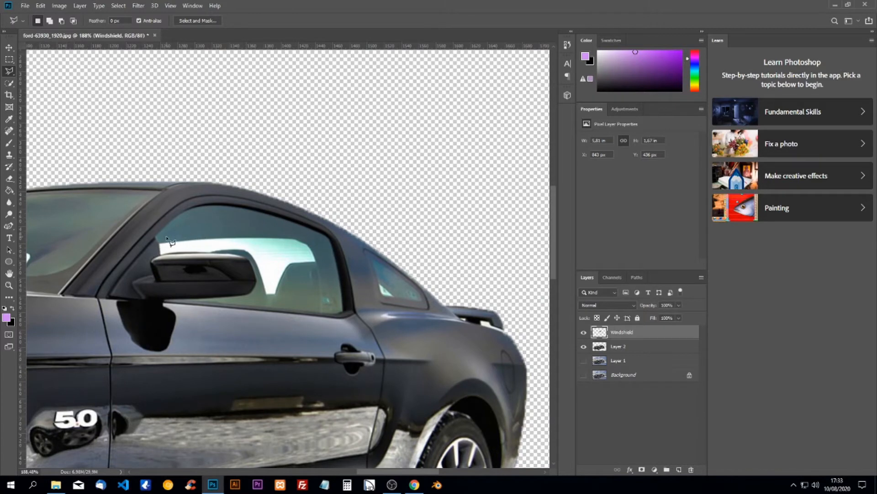
left_click(617, 349)
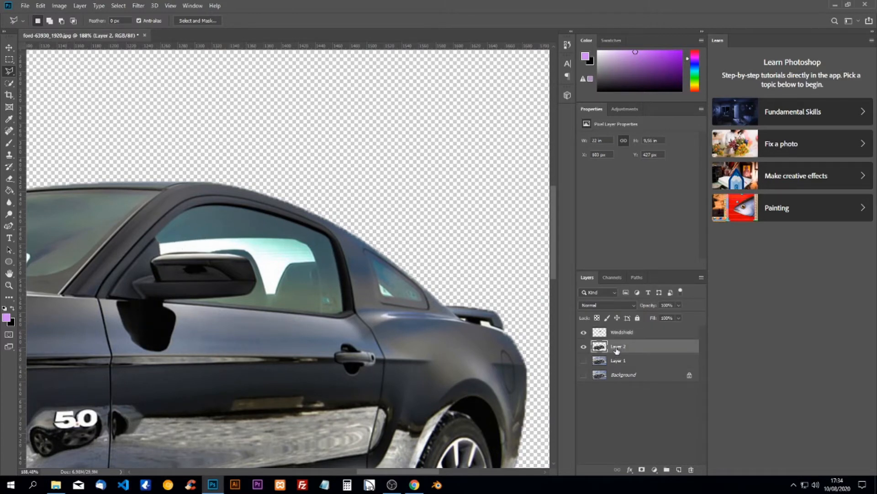
left_click(156, 238)
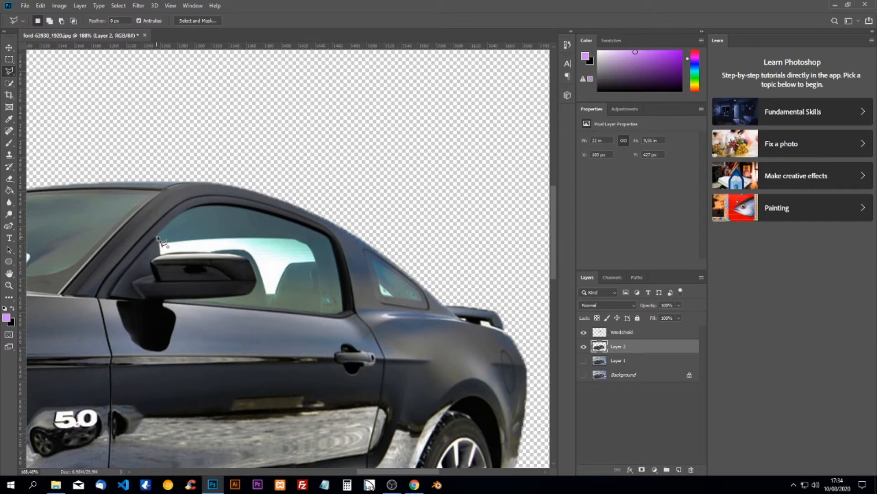
left_click(183, 213)
left_click(195, 208)
left_click(208, 205)
left_click(227, 205)
left_click(324, 234)
left_click(329, 239)
left_click(333, 249)
left_click(337, 267)
left_click(341, 294)
left_click(340, 313)
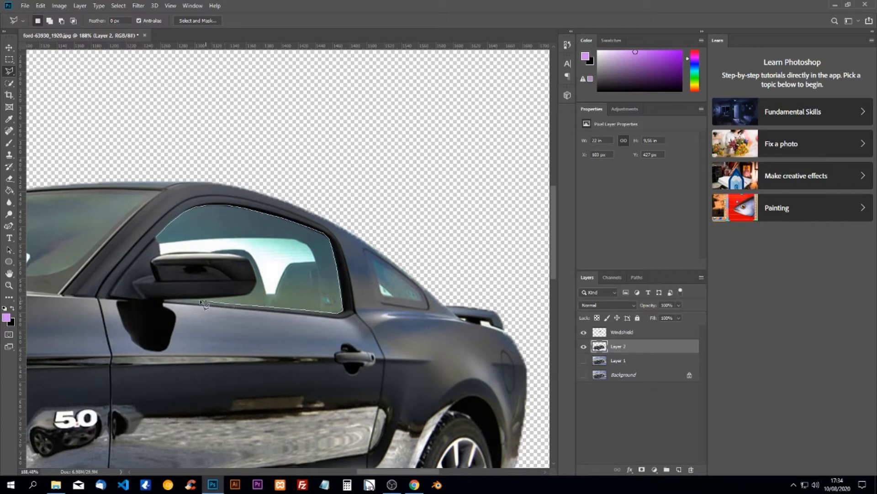
left_click(175, 302)
left_click(165, 258)
Copy the selected door window to its own layer and rename that layer Side Window.
key("ctrl+j")
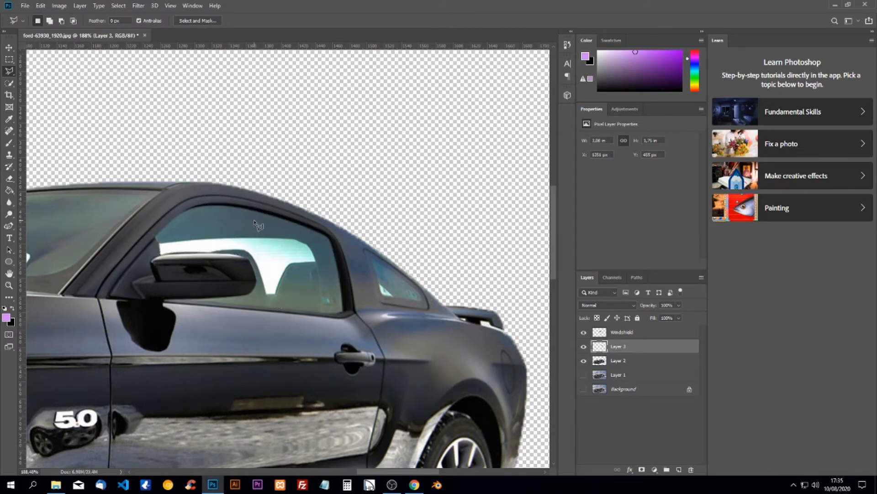
double_click(606, 346)
left_click(830, 112)
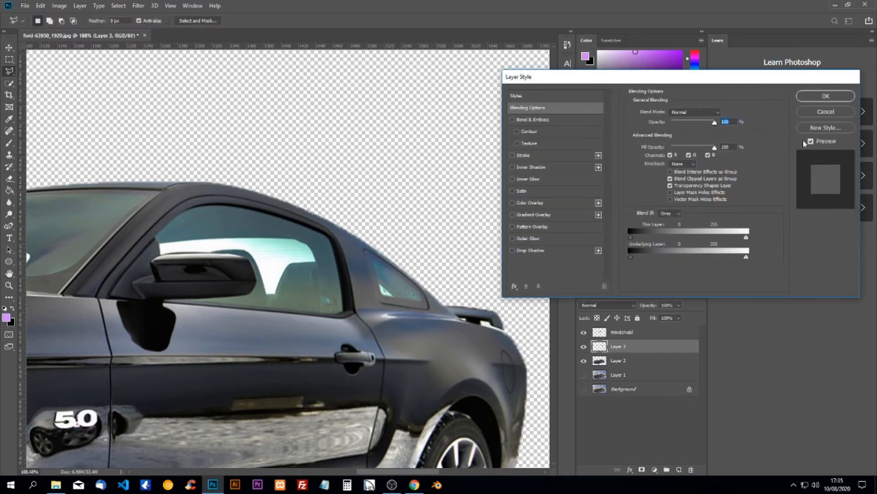
double_click(619, 348)
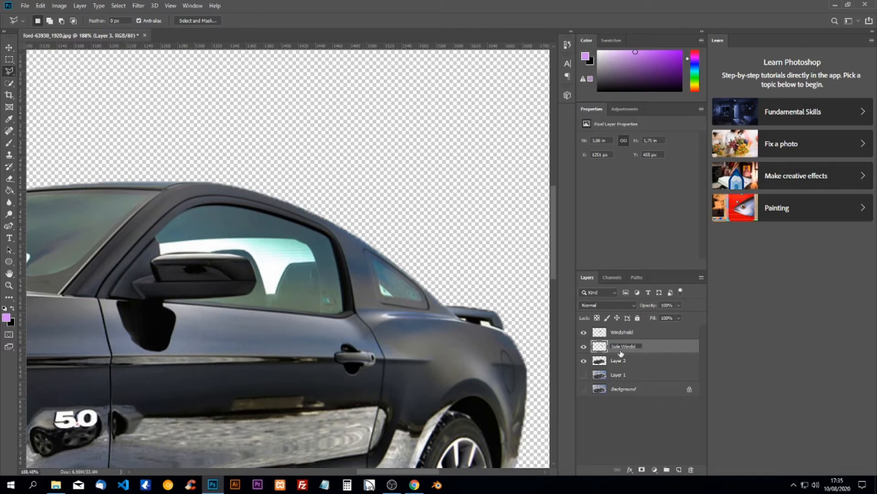
type("Side Window")
key("Return")
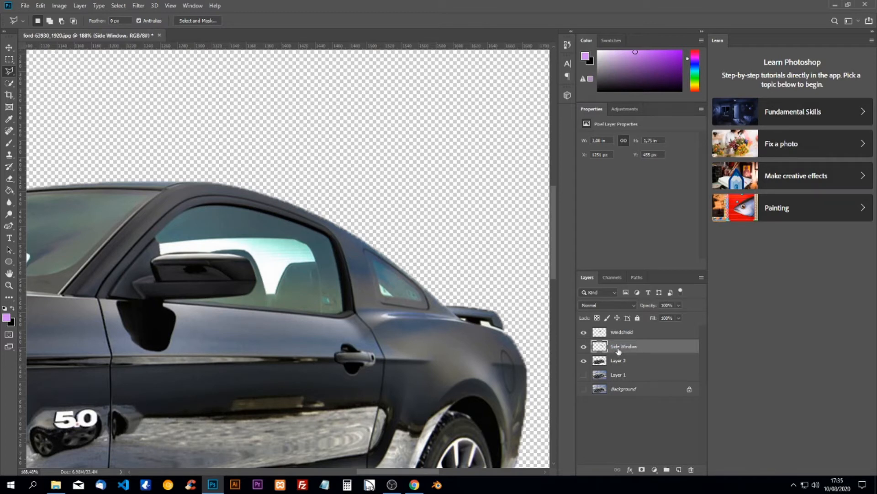
Outline the small rear quarter window on Layer 2 with the Polygonal Lasso.
left_click(618, 361)
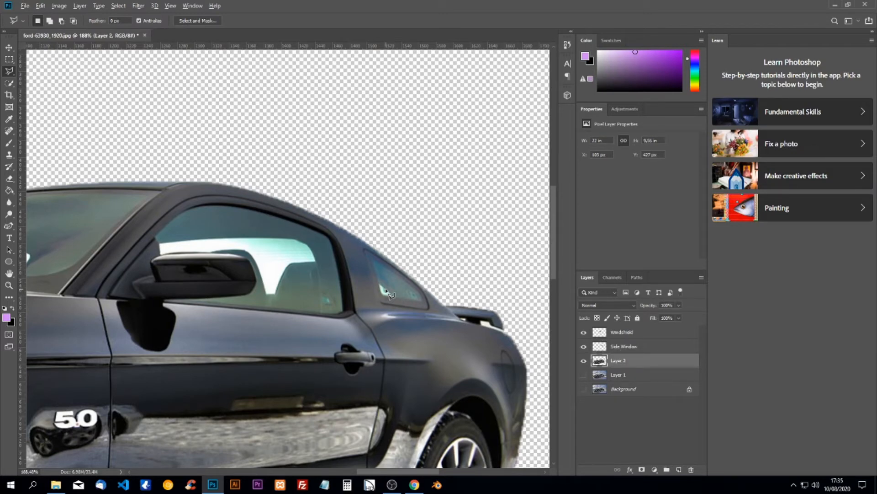
scroll(390, 294, "up", 3, "alt")
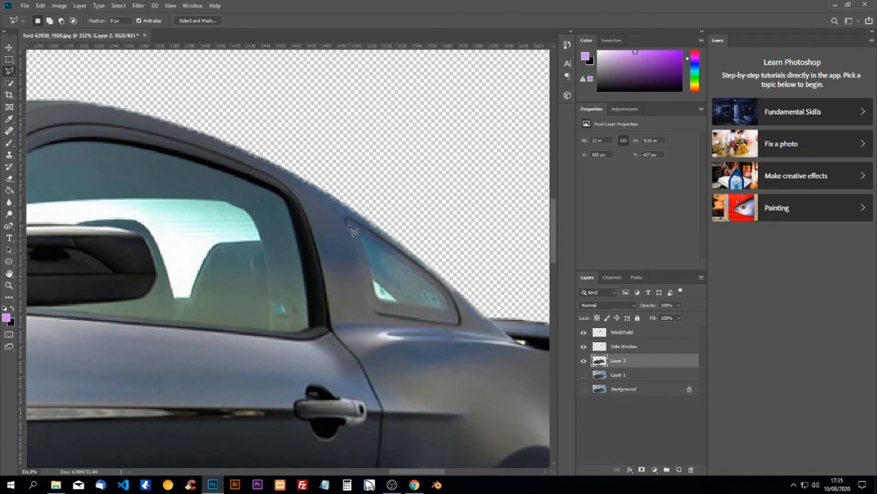
left_click(368, 302)
left_click(379, 315)
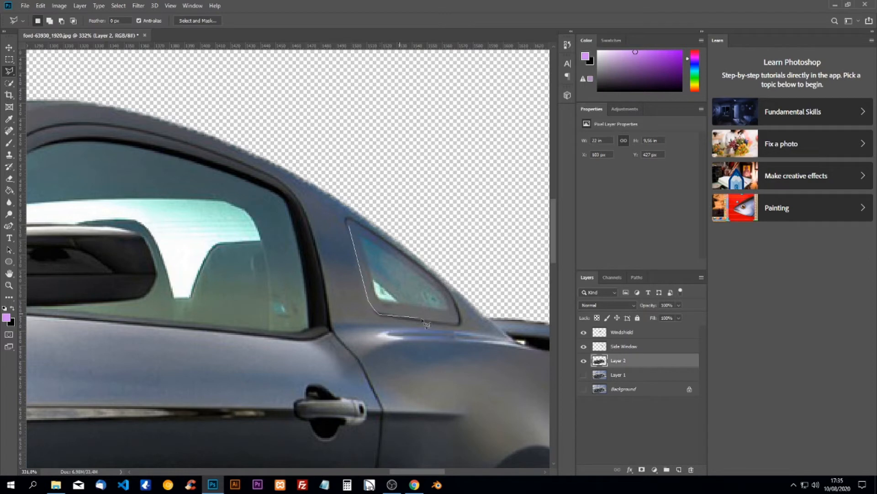
left_click(457, 322)
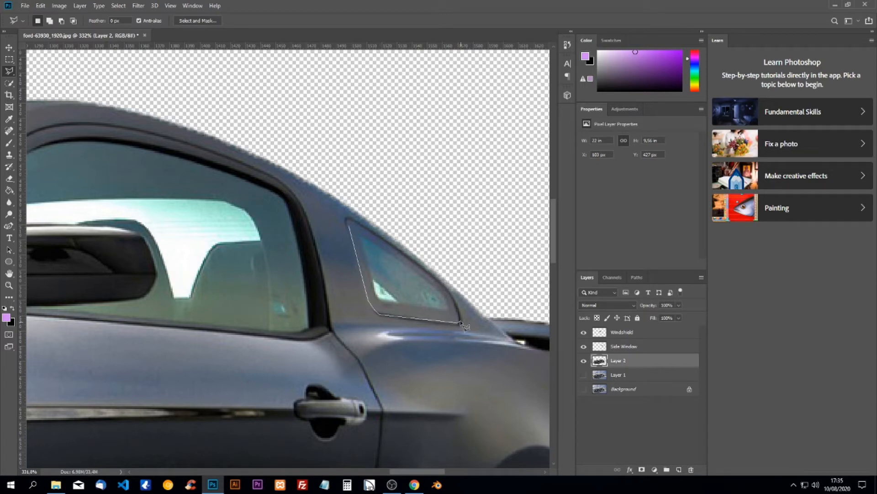
left_click(450, 295)
left_click(358, 223)
left_click(349, 227)
Copy the selected rear quarter window to its own layer and rename that layer Backwindow.
key("ctrl+j")
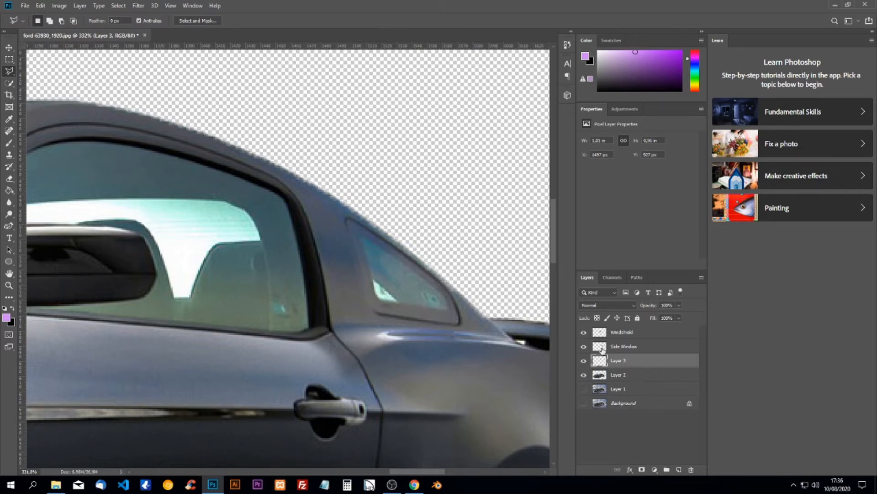
double_click(619, 361)
key("Return")
Select the 5.0 badge on the front fender of Layer 2 with the Quick Selection tool, subtracting the surrounding spill-over.
scroll(312, 255, "down", 7)
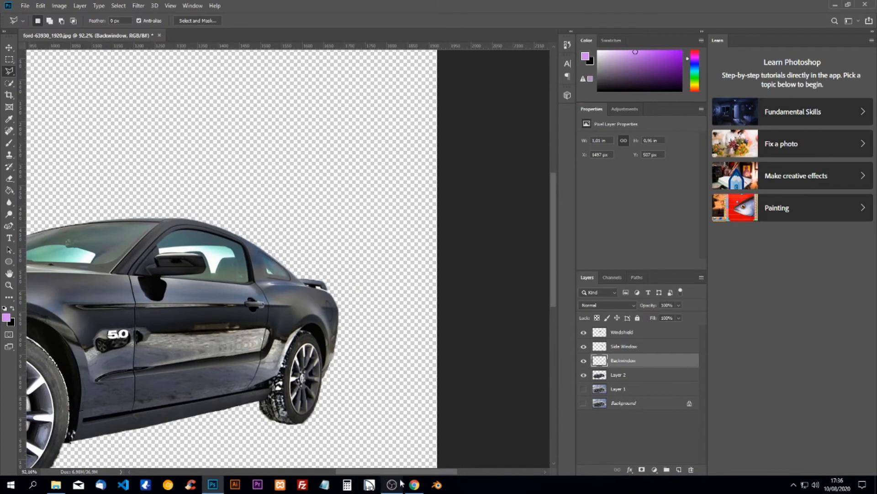
left_click_drag(243, 275, 547, 317)
scroll(547, 316, "down", 2)
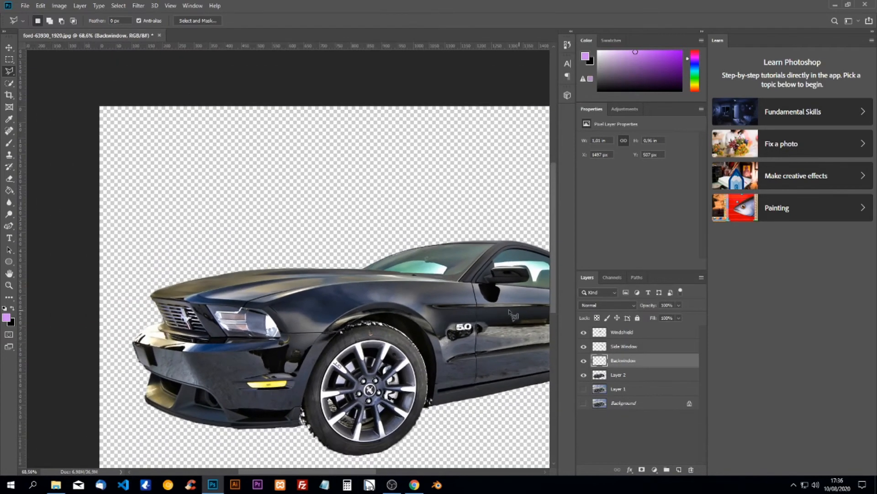
left_click_drag(372, 471, 398, 471)
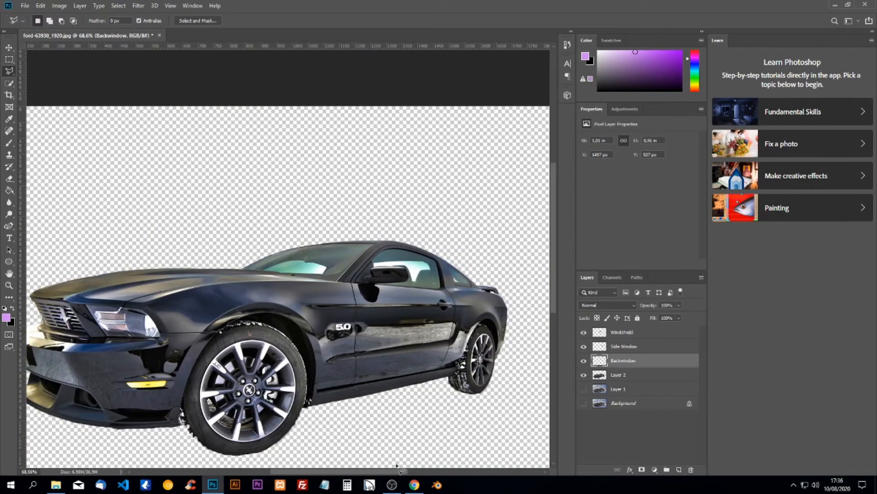
scroll(417, 320, "down", 1)
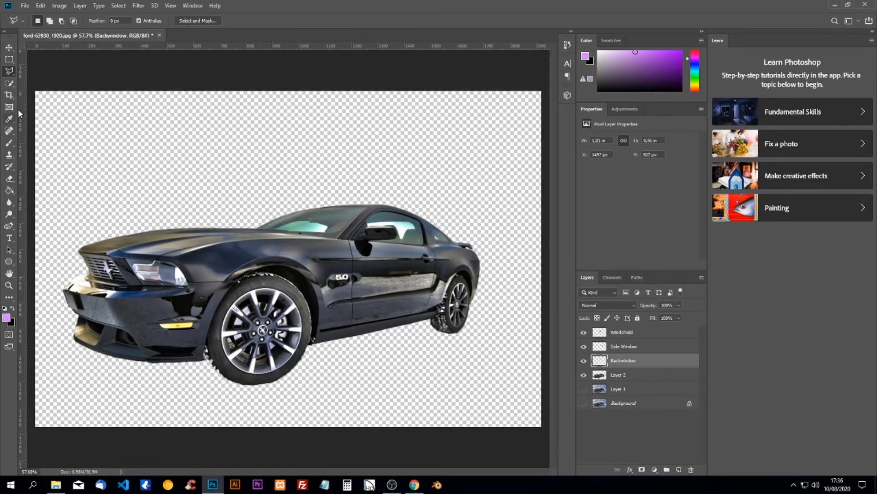
left_click(9, 83)
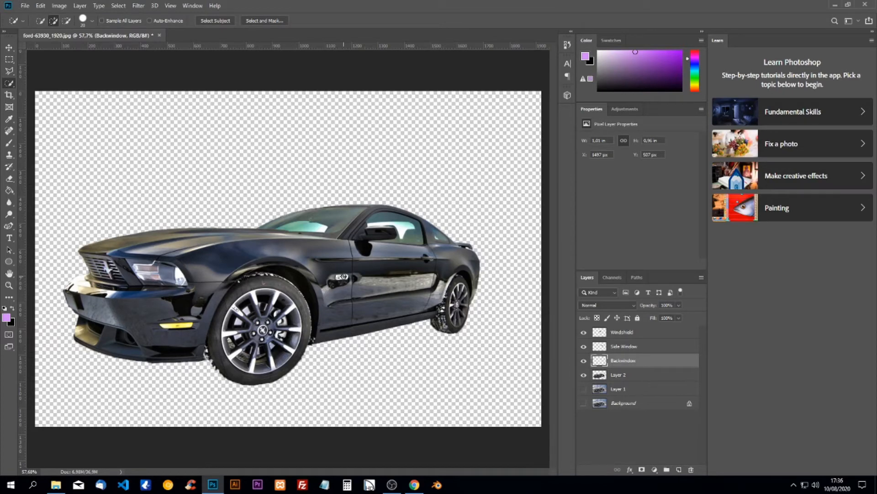
scroll(345, 277, "up", 6)
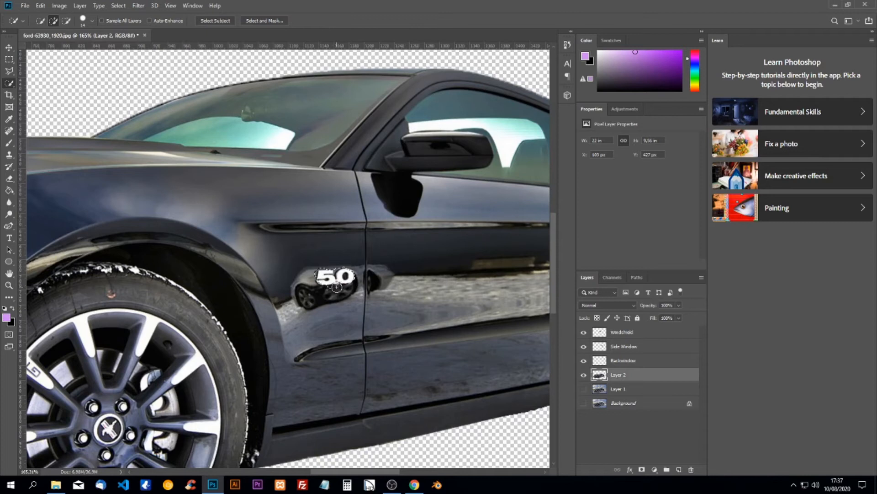
key("alt")
left_click_drag(329, 279, 335, 284)
key("alt")
Add the whole headlight and the yellow turn signal in the front bumper to the selection.
scroll(275, 344, "down", 5)
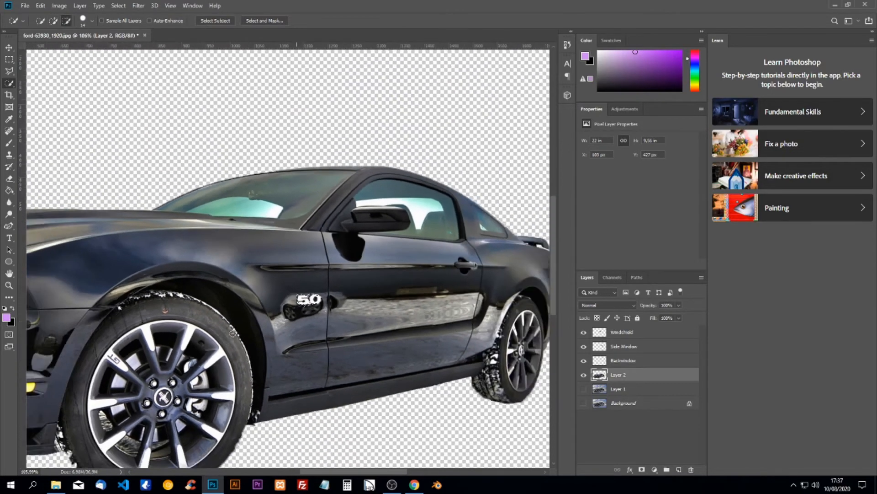
left_click_drag(322, 475, 269, 474)
mouse_move(274, 310)
left_mouse_down()
mouse_move(263, 299)
mouse_move(287, 312)
mouse_move(280, 303)
left_mouse_up()
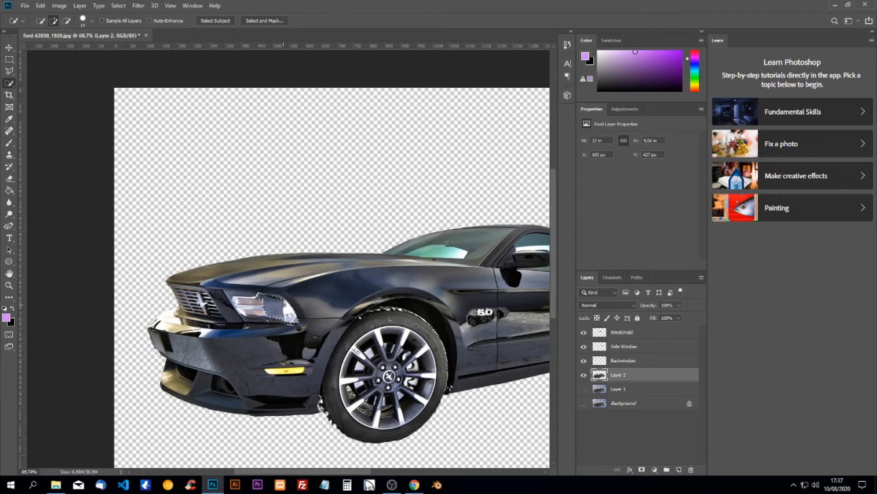
scroll(280, 302, "up", 1)
scroll(279, 310, "up", 3)
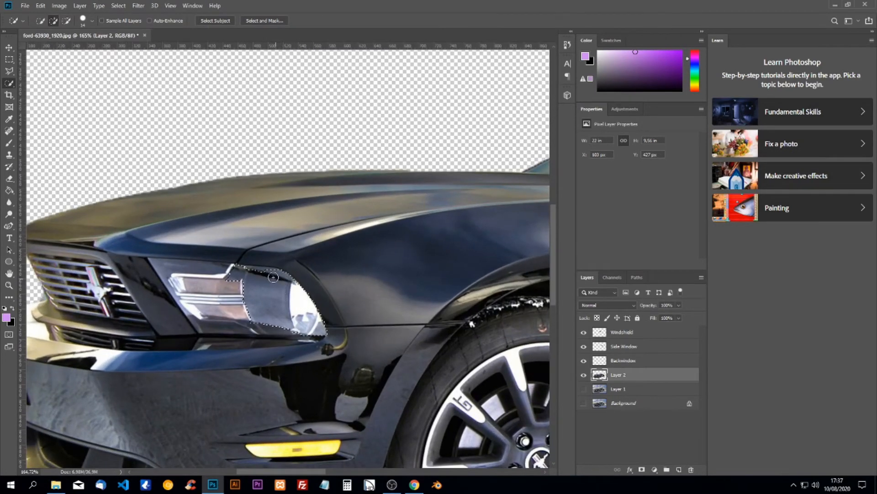
mouse_move(241, 267)
left_mouse_down()
mouse_move(279, 273)
mouse_move(299, 306)
left_mouse_up()
left_click_drag(297, 450, 263, 447)
Copy the selected badge, headlight and turn signal to a new layer and rename it Lights.
scroll(293, 450, "down", 3)
left_click_drag(366, 473, 383, 473)
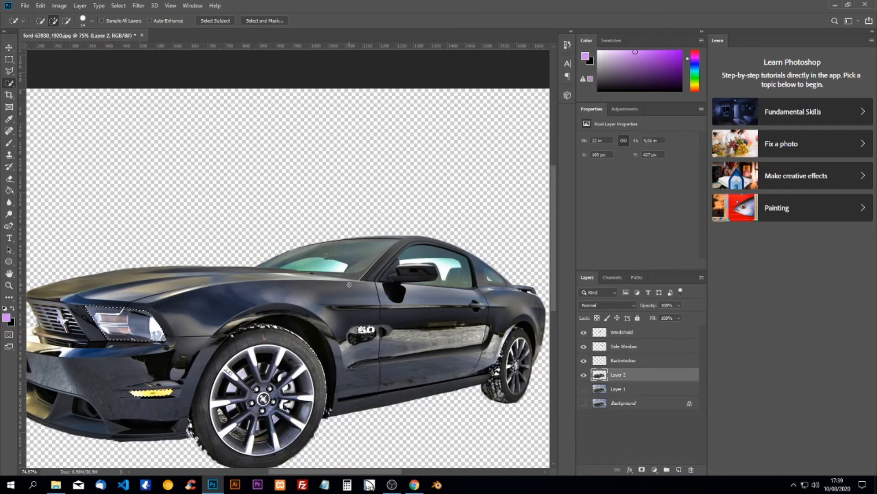
key("ctrl+j")
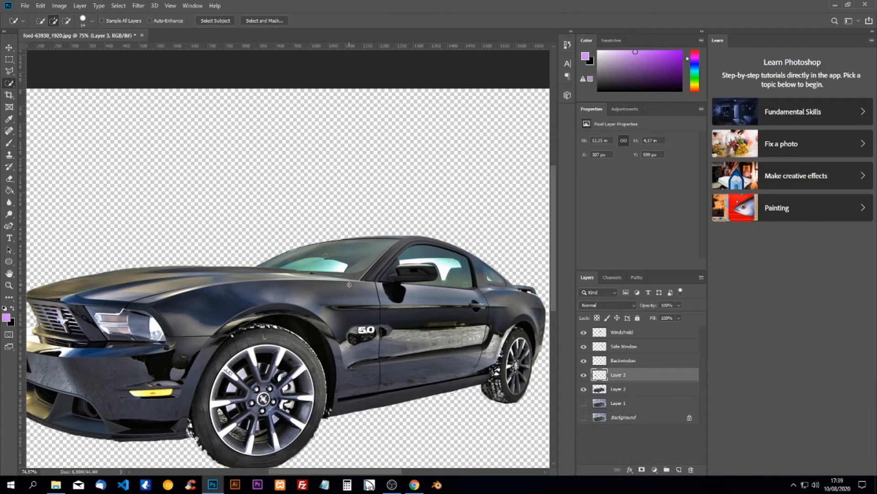
double_click(621, 375)
type("H")
type("ights")
key("Return")
scroll(288, 265, "down", 1)
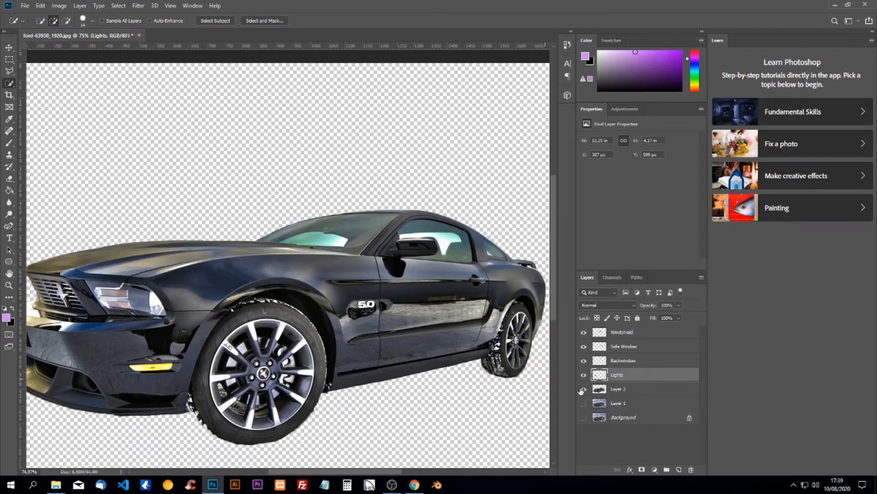
Select the rear wheel and its dark wheel arch on Layer 2 with the Quick Selection tool.
left_click(616, 389)
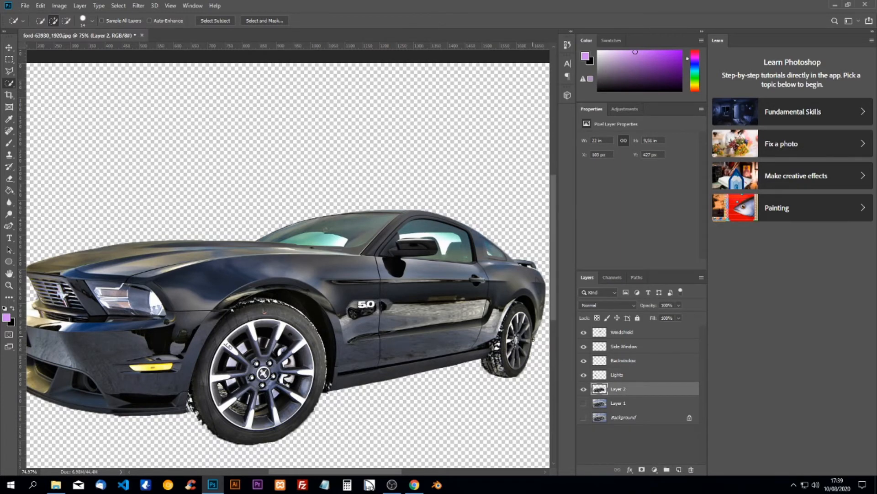
scroll(535, 342, "up", 6)
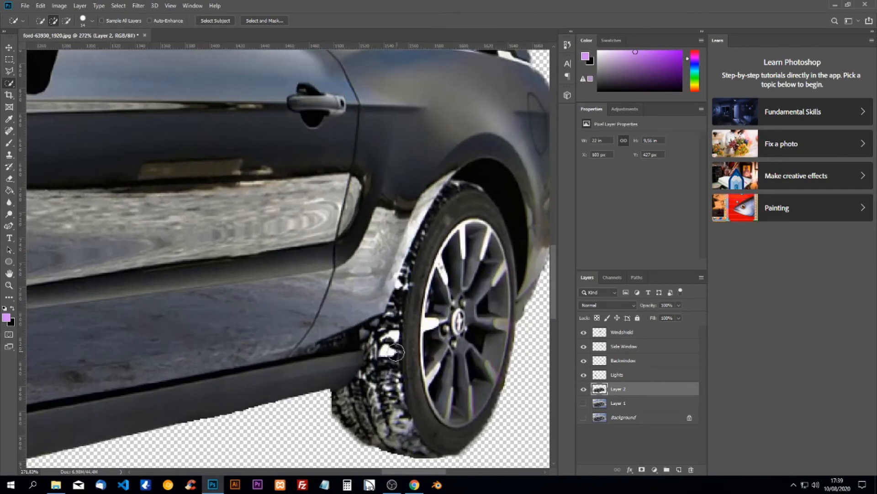
mouse_move(396, 352)
left_mouse_down()
mouse_move(386, 355)
mouse_move(364, 411)
mouse_move(410, 333)
left_mouse_up()
mouse_move(450, 186)
left_mouse_down()
mouse_move(482, 167)
mouse_move(495, 168)
mouse_move(517, 207)
left_mouse_up()
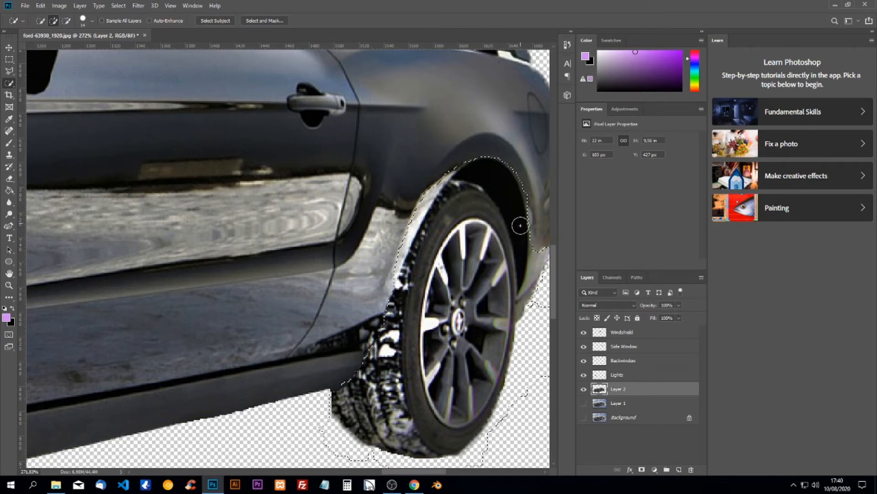
left_click_drag(523, 238, 478, 365)
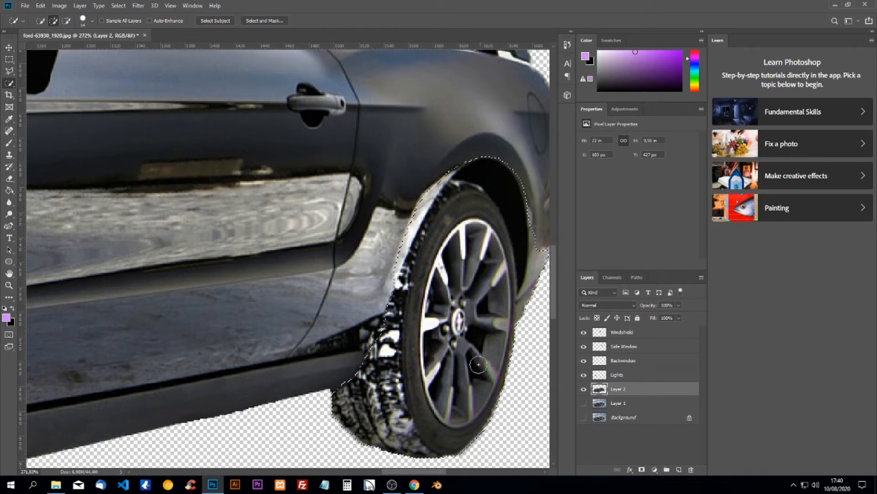
left_click_drag(437, 472, 448, 471)
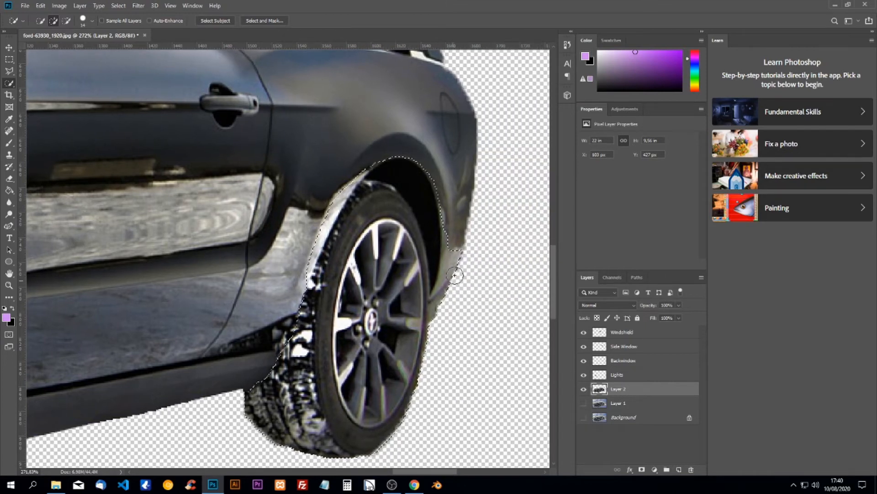
Reduce the selection brush size and subtract the strip of bodywork behind the rear wheel from the selection.
key("bracketleft")
key("bracketleft")
key("bracketleft")
key("bracketleft")
left_click_drag(451, 266, 435, 309)
scroll(396, 476, "left", 3)
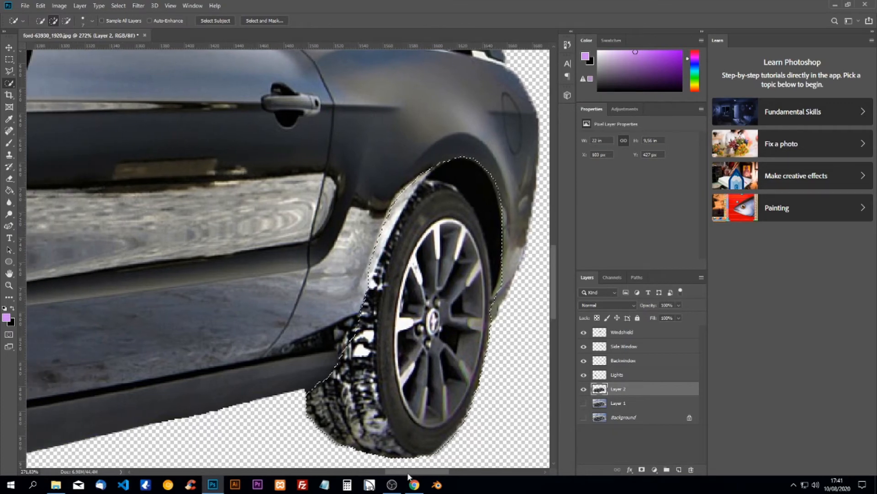
Add the front wheel and the dark interior of its wheel arch to the selection.
left_click_drag(408, 475, 309, 471)
scroll(446, 332, "down", 5)
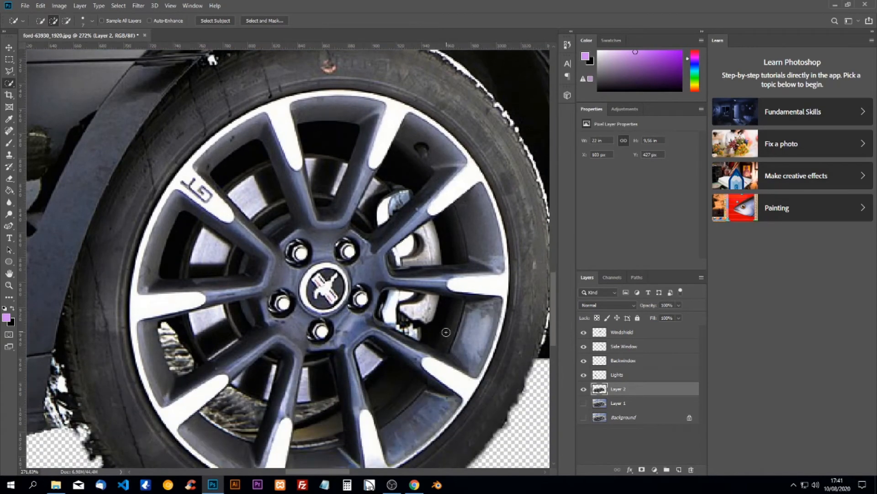
scroll(446, 332, "down", 3)
scroll(310, 183, "up", 2)
scroll(309, 178, "down", 1)
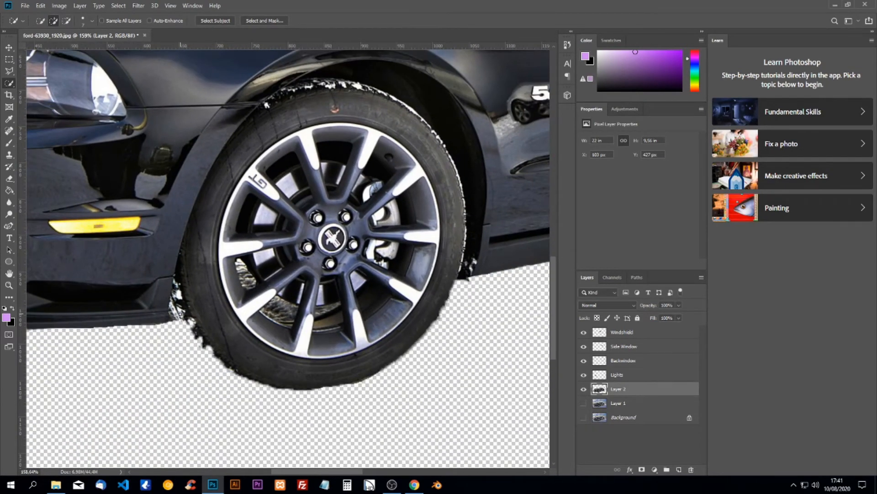
mouse_move(180, 314)
left_mouse_down()
mouse_move(204, 202)
mouse_move(266, 114)
mouse_move(350, 73)
mouse_move(400, 80)
mouse_move(431, 104)
left_mouse_up()
mouse_move(474, 208)
left_mouse_down()
mouse_move(474, 249)
mouse_move(372, 218)
left_mouse_up()
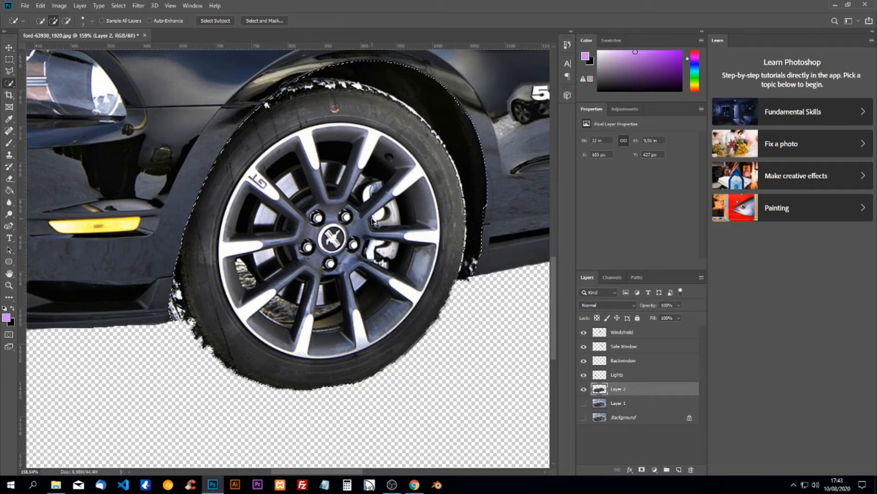
Copy the selected wheels to a new layer and rename that layer Tires.
key("ctrl+j")
scroll(400, 205, "up", 1)
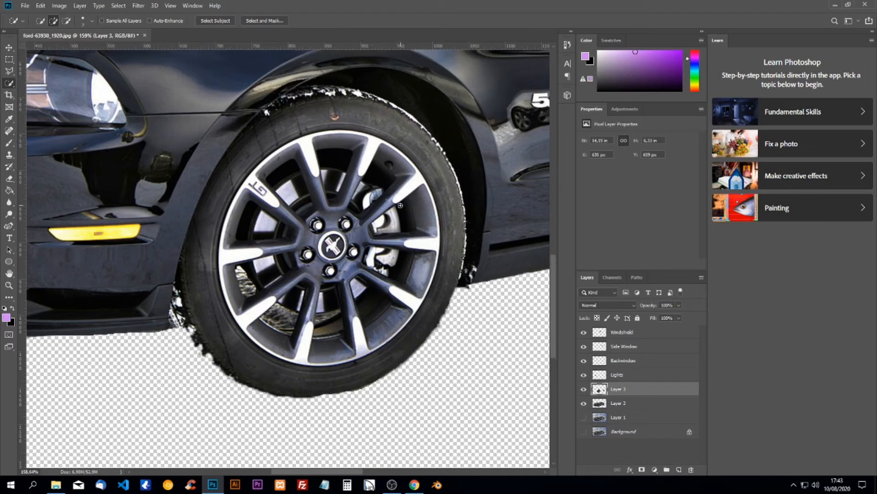
double_click(614, 389)
key("BackSpace")
type("Tires")
key("Return")
Select the front grille, including the narrow lower grille beneath it, on Layer 2 with the Quick Selection tool.
key("ctrl+0")
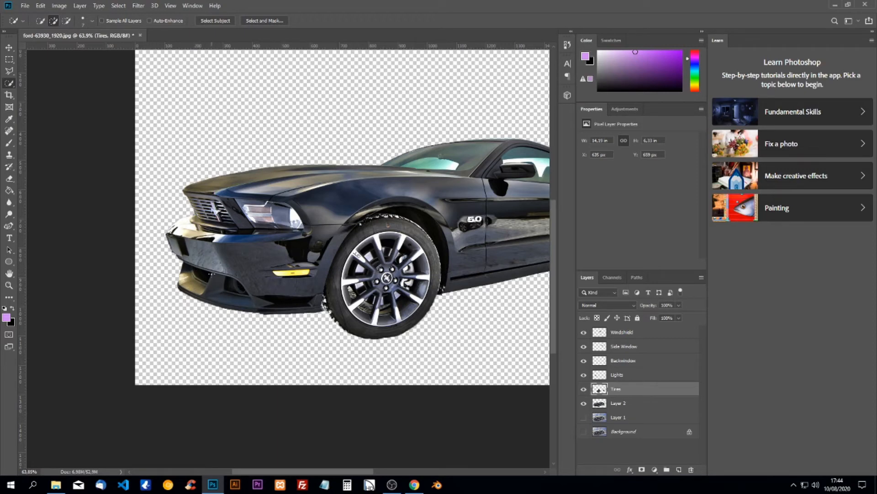
scroll(211, 217, "up", 10)
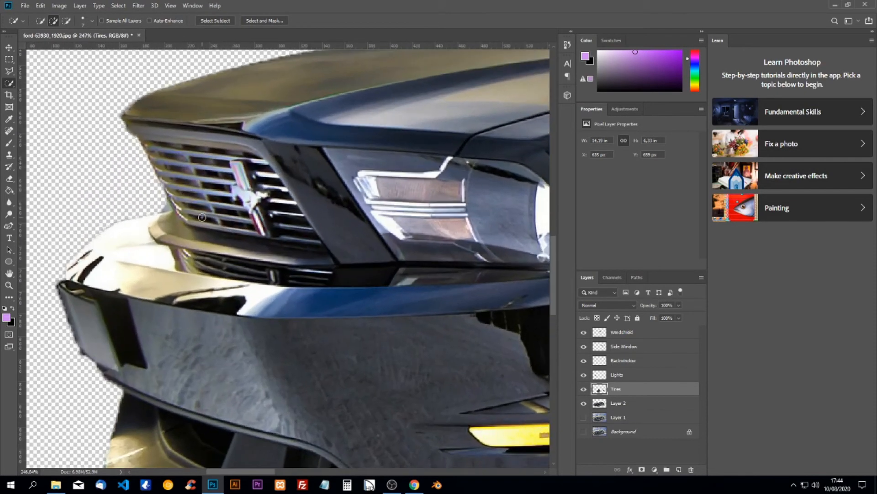
scroll(202, 217, "up", 1)
left_click(619, 403)
left_click_drag(129, 122, 154, 128)
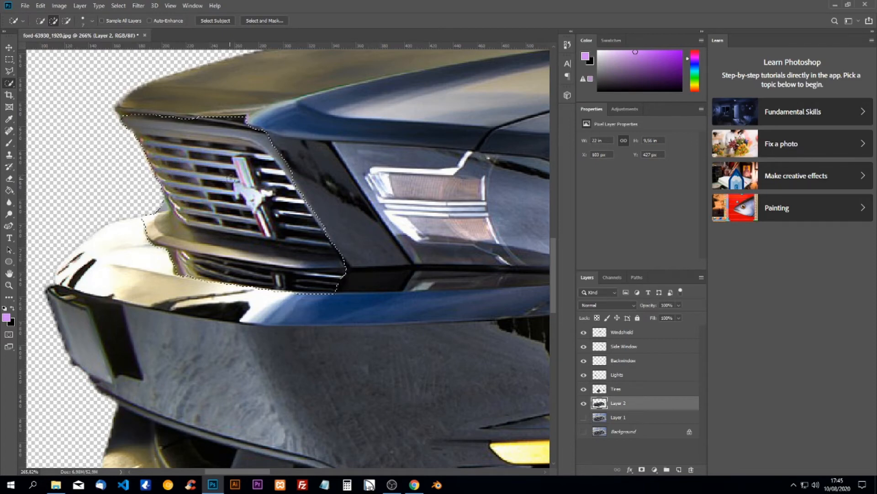
scroll(259, 177, "down", 3)
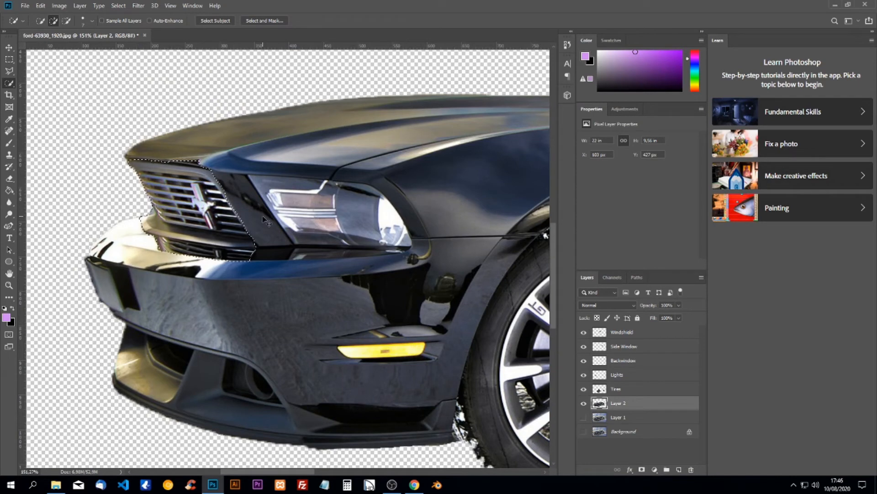
Copy the selected grille to a new layer and rename that layer Radiator.
key("ctrl+j")
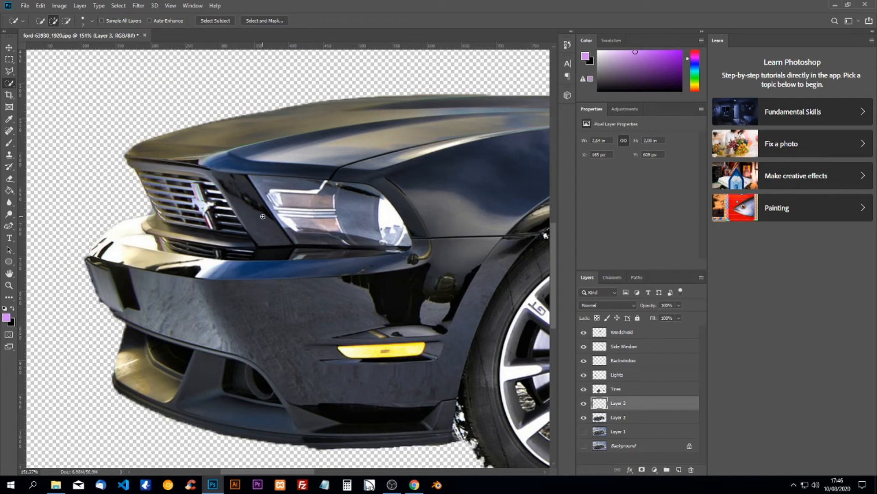
double_click(620, 404)
type("Gr")
type("diator")
key("Return")
Select the two dark openings in the lower front bumper on Layer 2 with the Quick Selection tool.
left_click(608, 421)
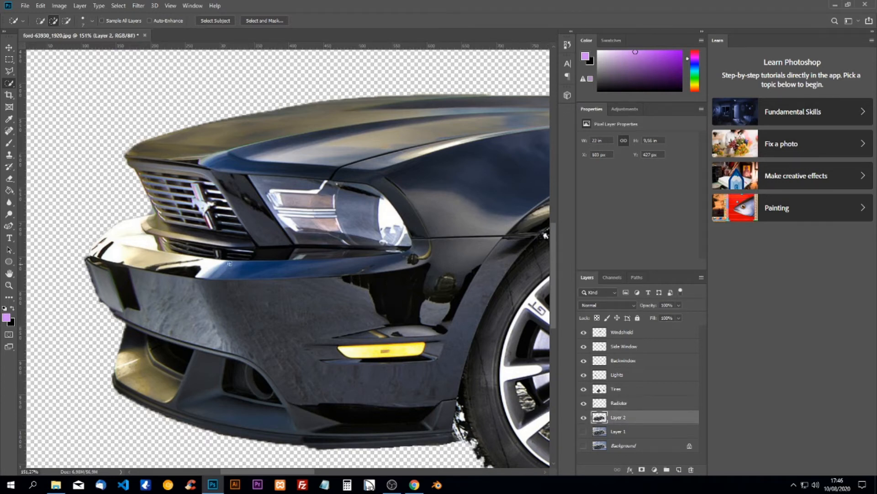
scroll(230, 263, "down", 2)
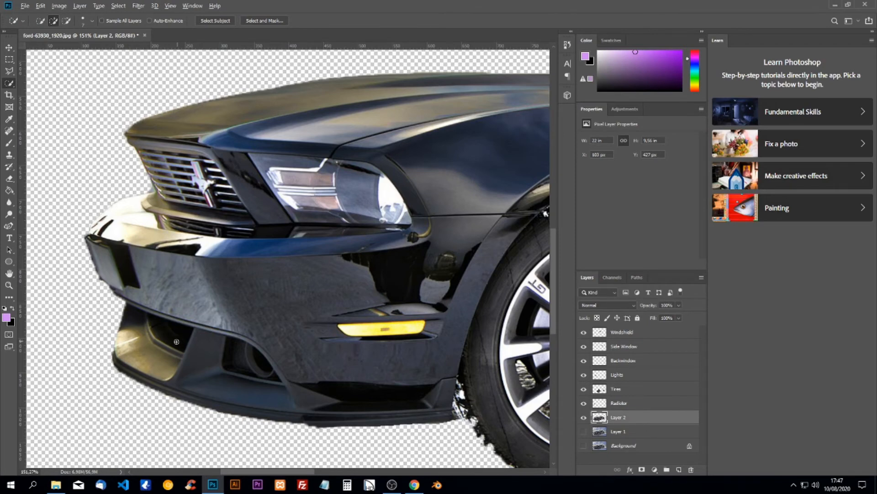
scroll(180, 341, "up", 5)
scroll(180, 343, "up", 1)
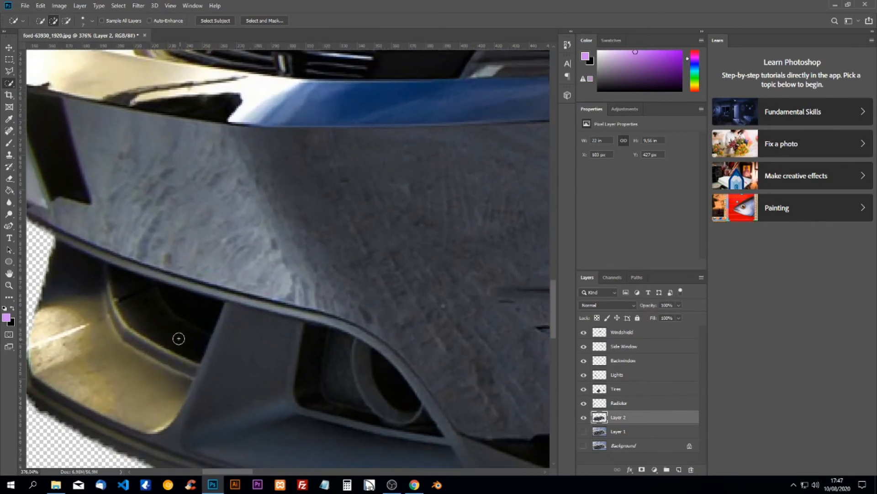
left_click(147, 313)
left_click(336, 366)
Copy the selected bumper openings to a new layer and rename that layer Bumper.
key("ctrl+j")
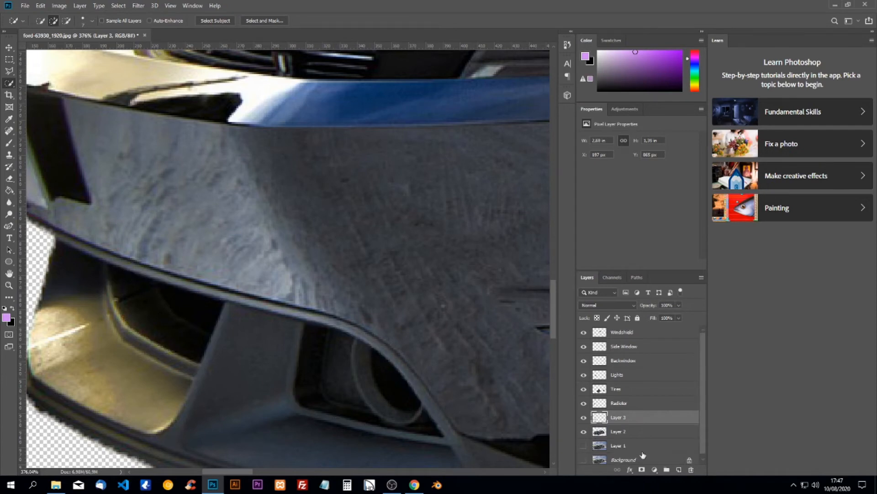
double_click(618, 418)
type("Bumper")
key("Return")
Group all layers from Windshield down to Bumper and rename the group Carparts.
scroll(381, 273, "up", 10)
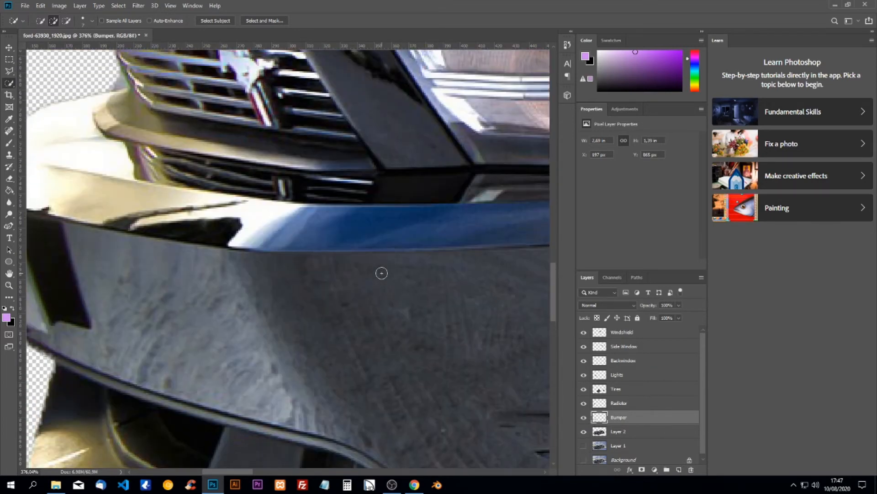
scroll(382, 273, "up", 5)
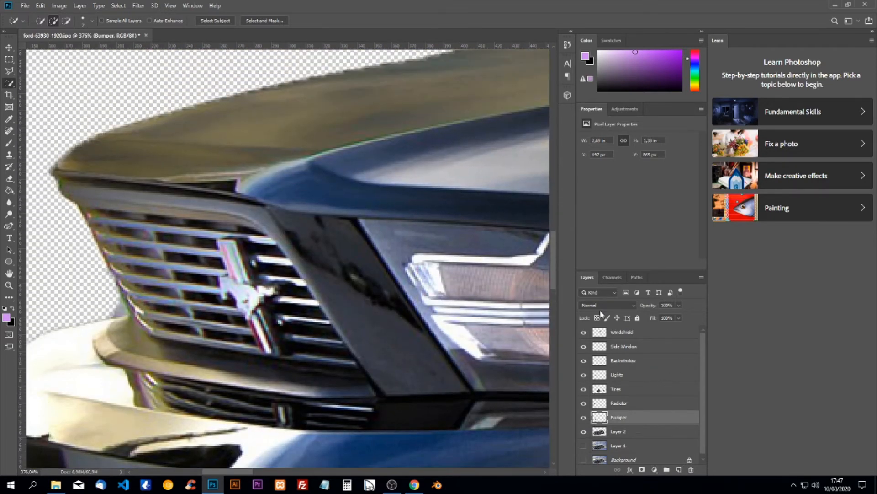
scroll(526, 300, "up", 4)
scroll(366, 235, "down", 6)
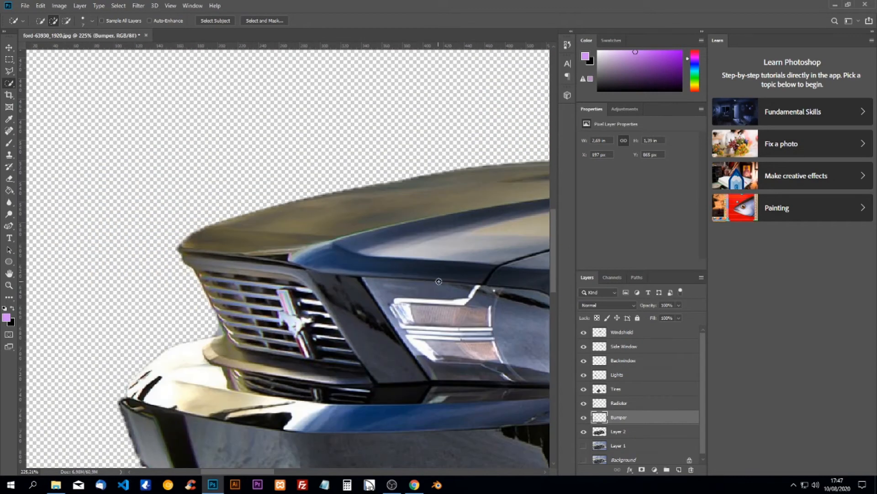
scroll(437, 358, "down", 3)
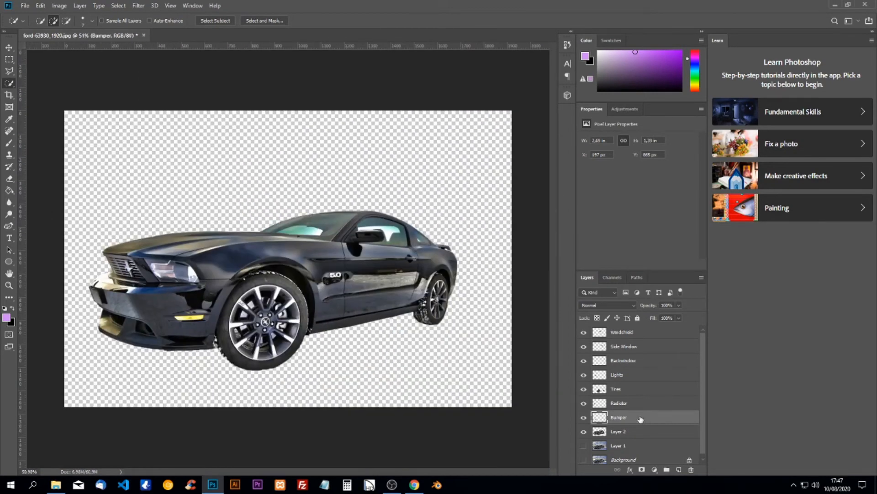
left_click(622, 334, "shift")
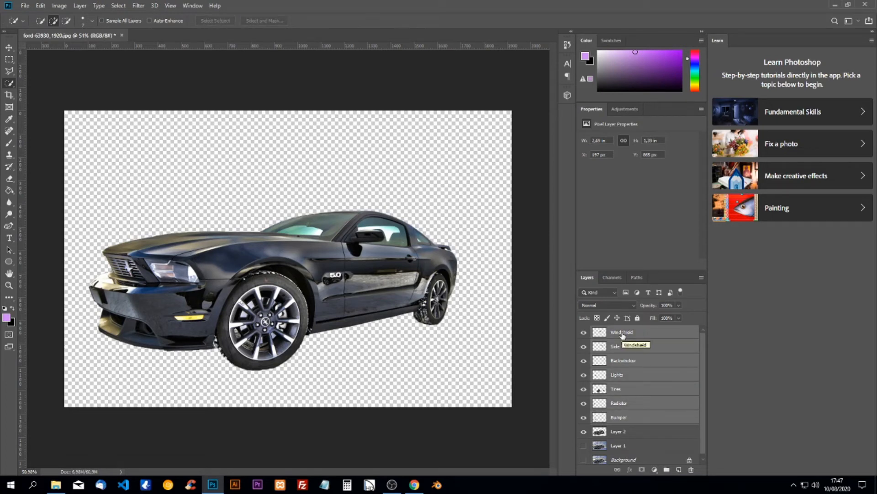
key("ctrl+g")
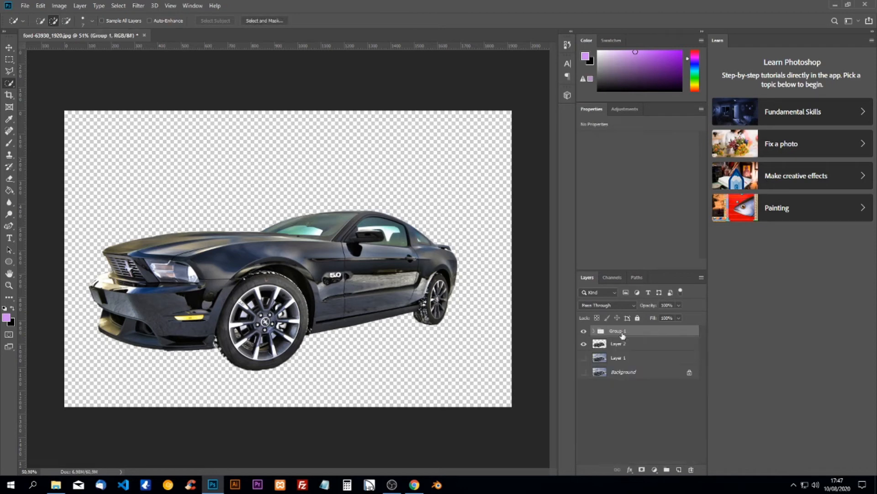
double_click(616, 332)
type("Carparts")
key("Return")
Try to convert the Carparts group and Layer 2 together into a smart object.
left_click(622, 345)
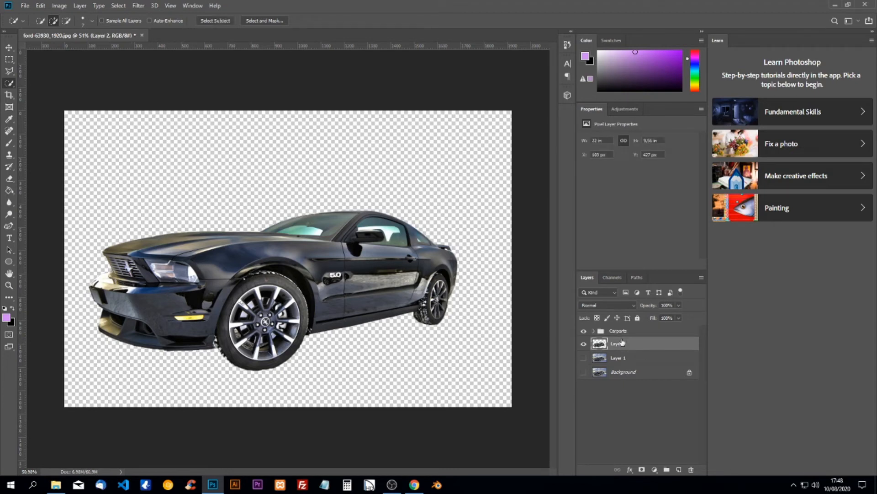
left_click(622, 334, "ctrl")
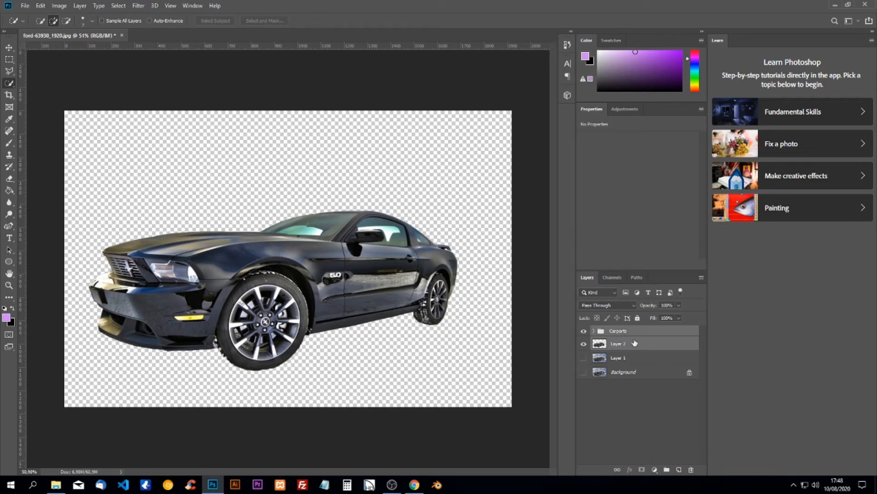
right_click(635, 342)
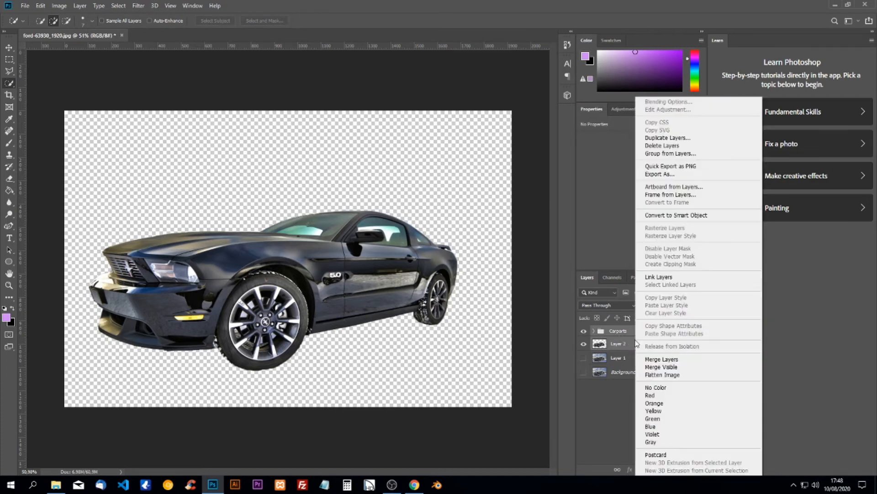
left_click(703, 215)
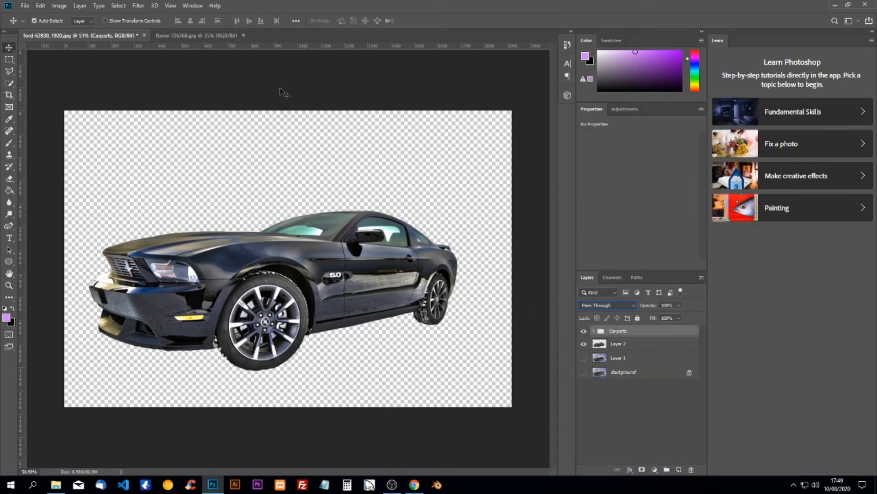
Copy the flame picture from flame-726268.jpg into the car document as a new layer above the Carparts group.
left_click(210, 35)
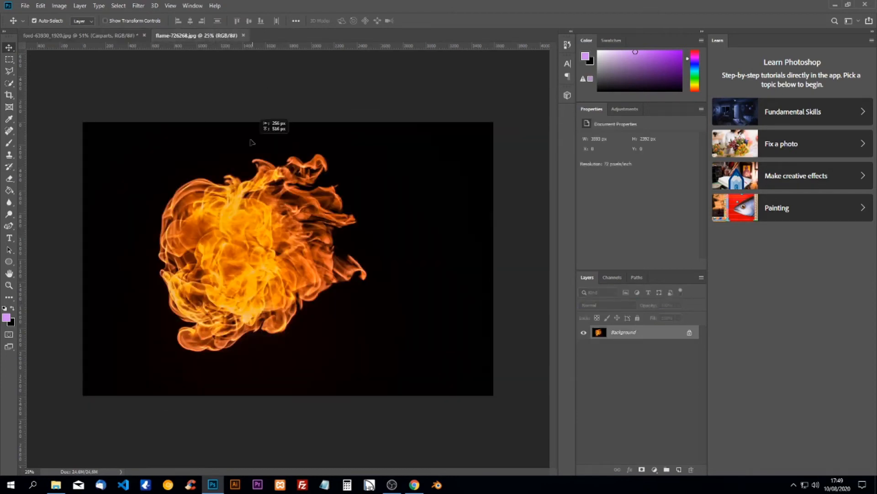
left_click(105, 34)
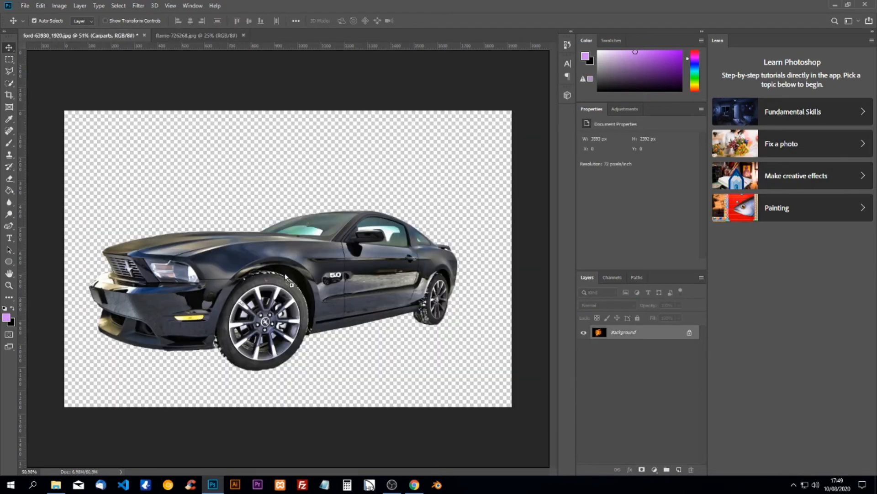
key("ctrl+v")
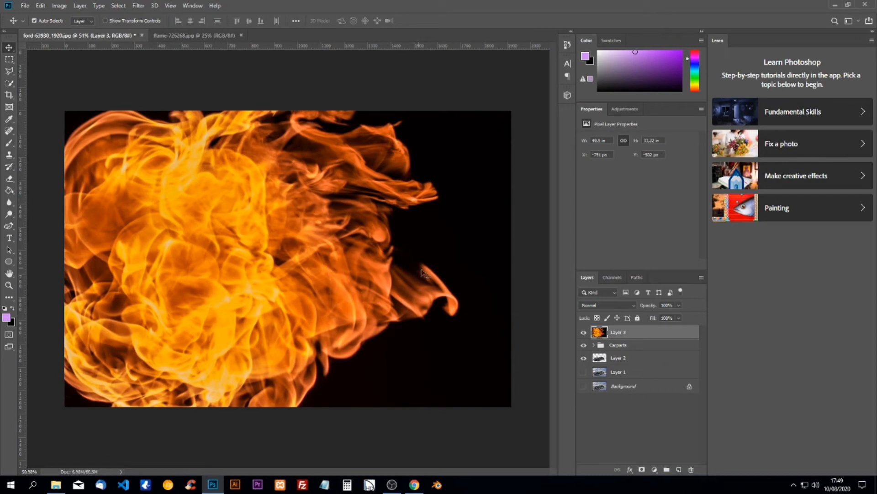
Create a clipping mask from the flame layer onto the Carparts group, and move the group above the flame layer.
right_click(622, 337)
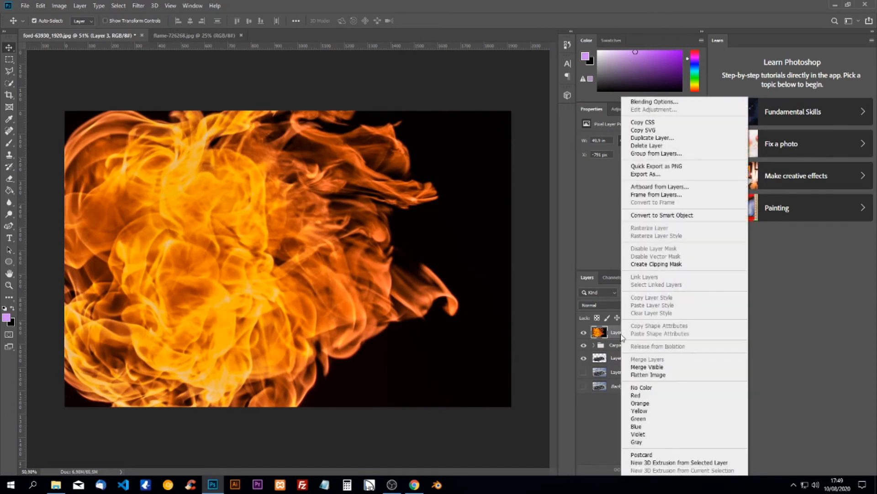
left_click(654, 266)
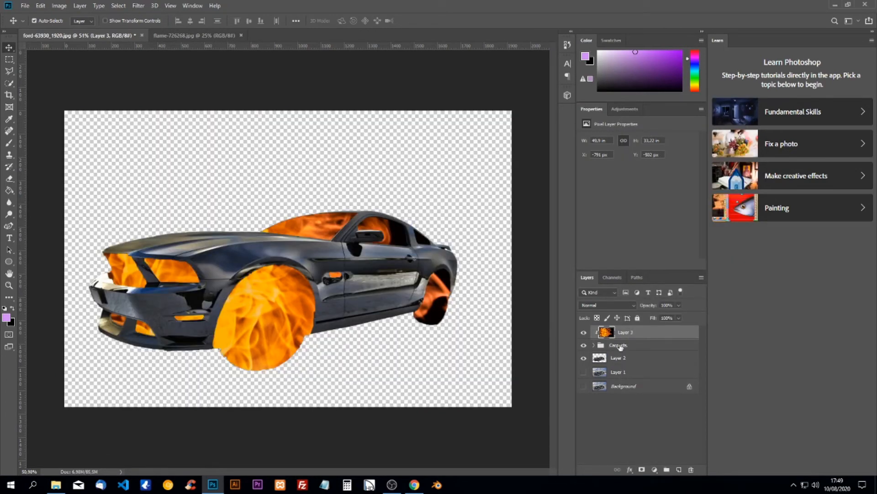
left_click_drag(620, 347, 620, 330)
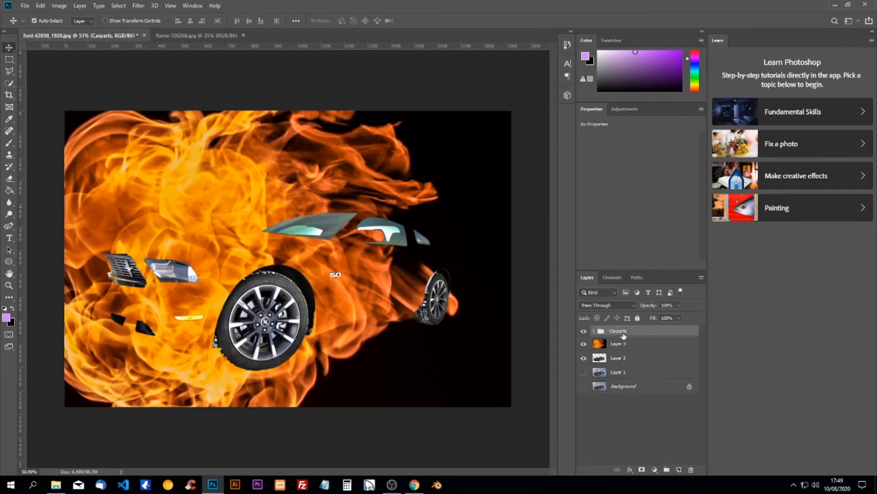
Clip the flame layer (Layer 3) onto the car cutout in Layer 2 with a clipping mask.
left_click(616, 346)
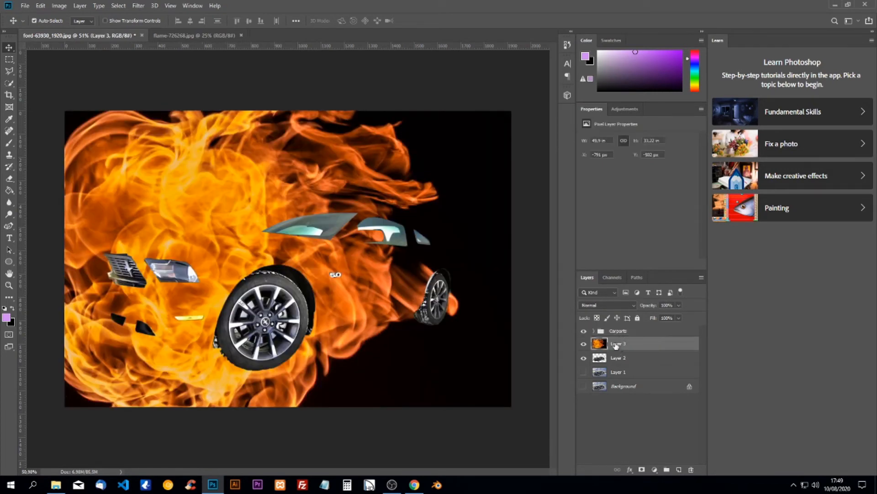
right_click(616, 346)
left_click(655, 270)
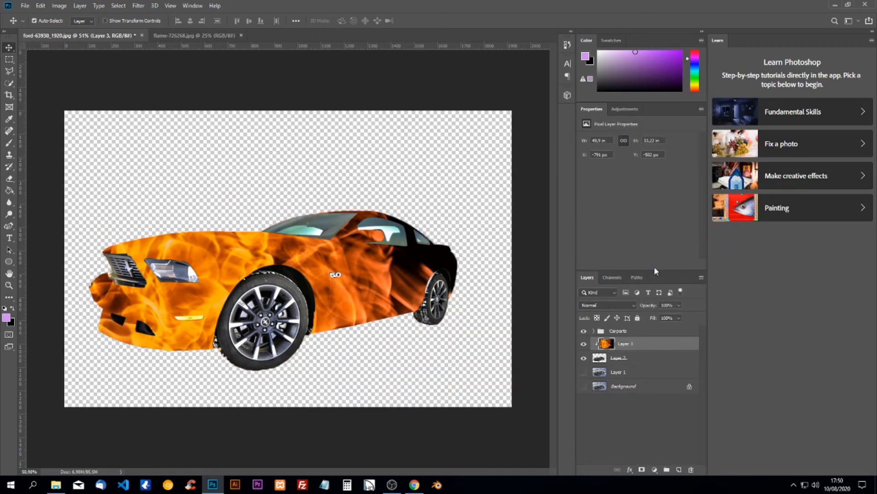
Compare blend modes on the flame layer and set it to Overlay.
left_click(613, 305)
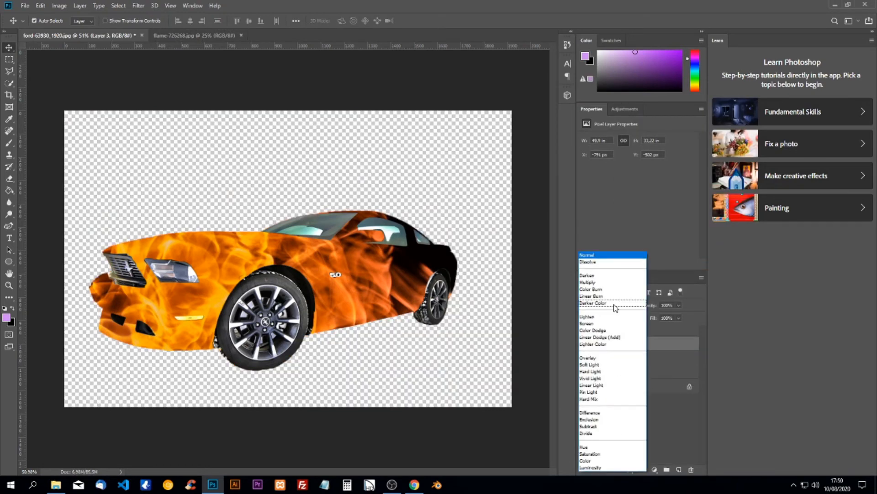
left_click(602, 359)
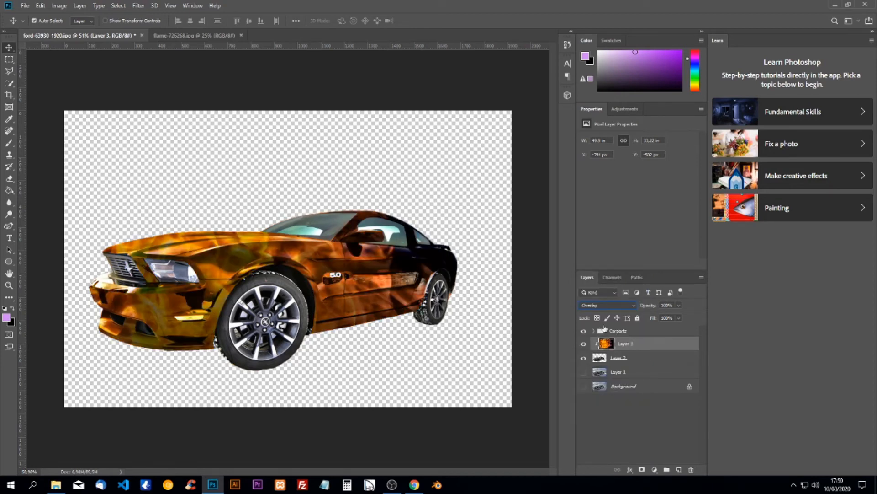
left_click(632, 305)
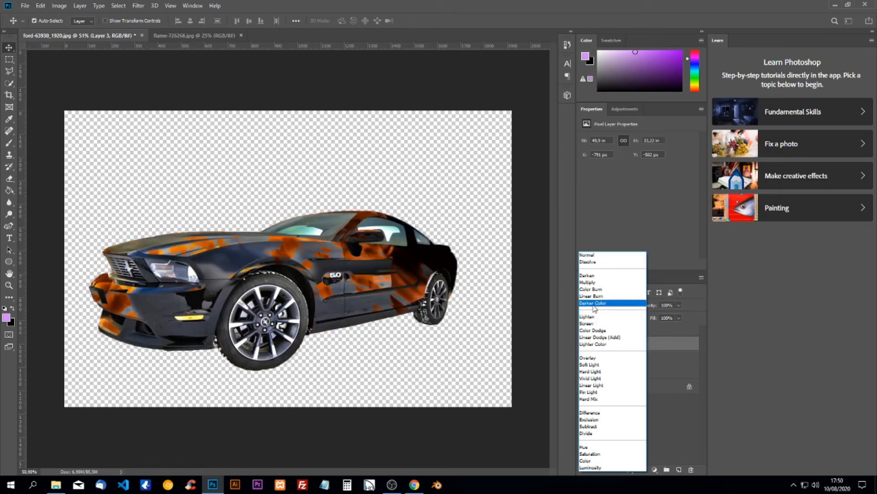
left_click(592, 358)
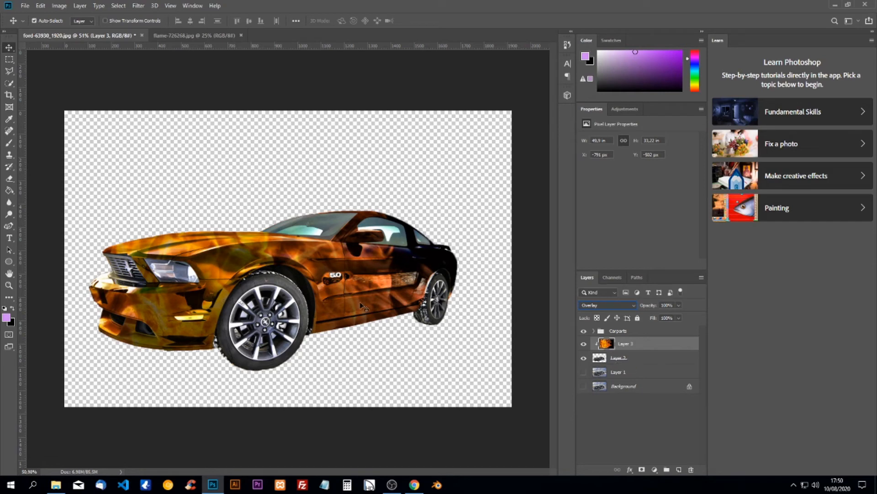
Copy the metallic silver background into the car document above the flame layer, hide the flame layer, and clip the metallic layer to the car.
left_click_drag(303, 225, 298, 36)
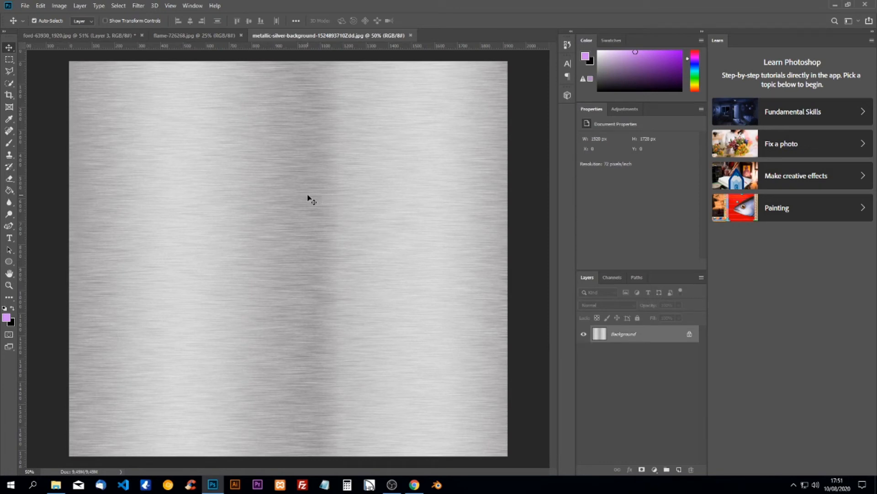
left_click_drag(307, 196, 337, 277)
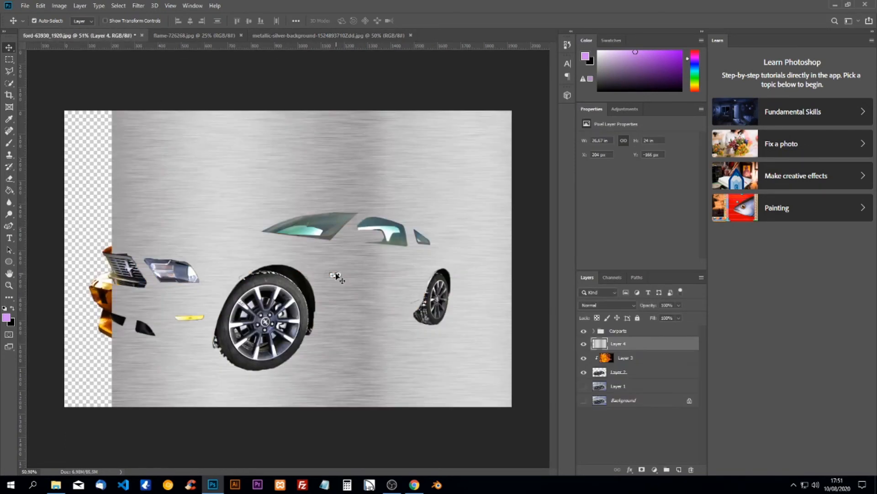
left_click_drag(345, 188, 319, 189)
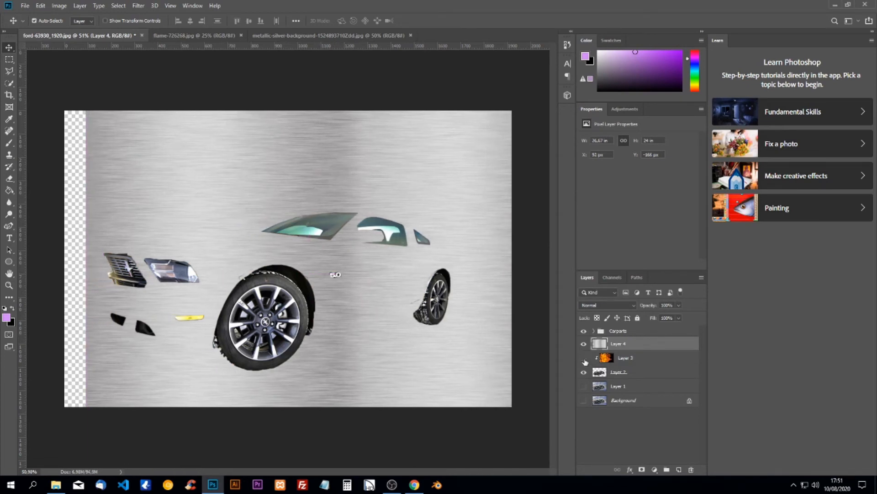
right_click(618, 347)
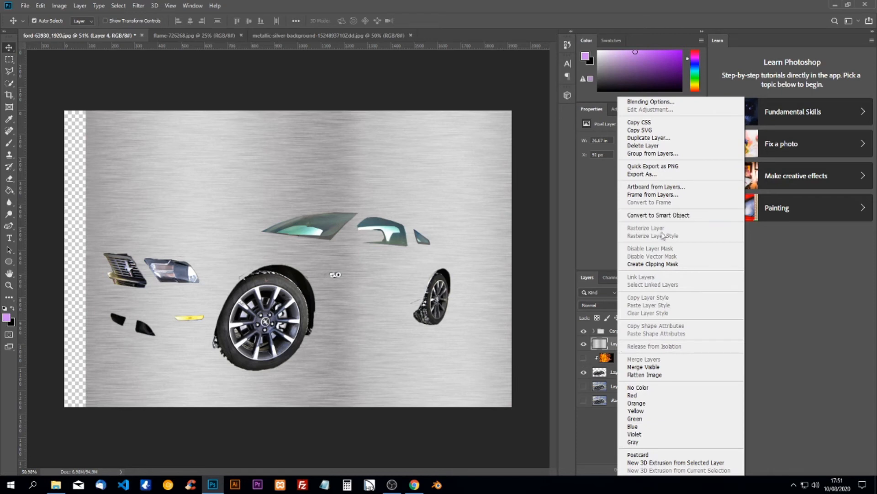
left_click(664, 264)
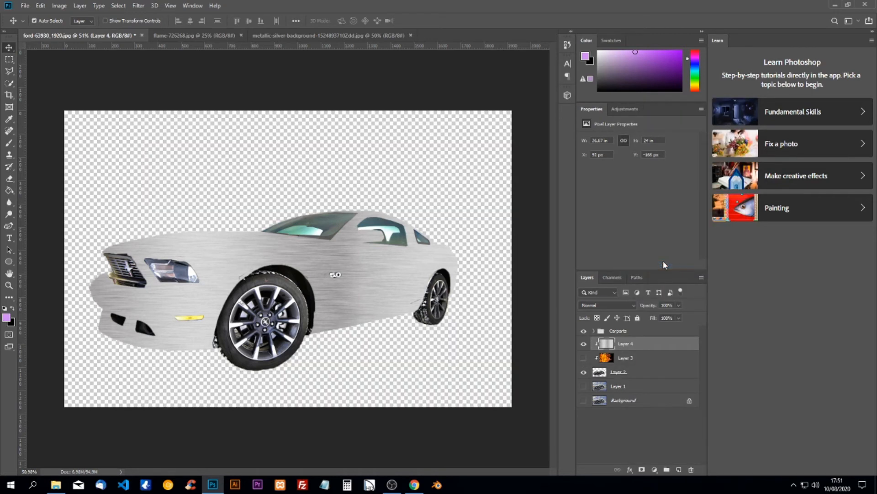
Try the Screen blend mode on the metallic layer, and switch it to Overlay at 20% opacity.
left_click(632, 305)
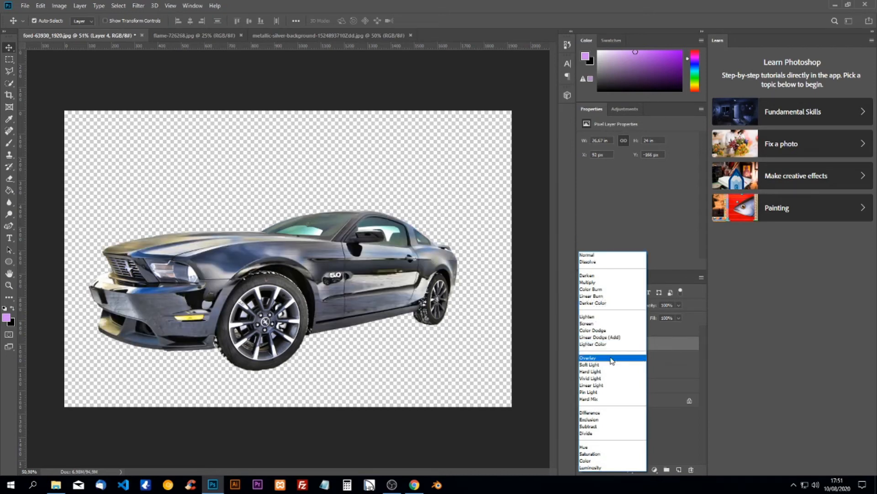
left_click(601, 324)
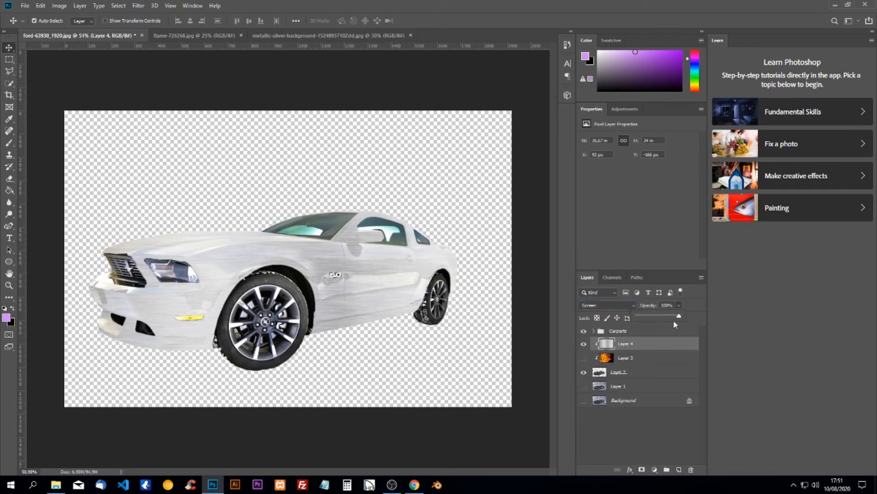
left_click_drag(680, 317, 661, 318)
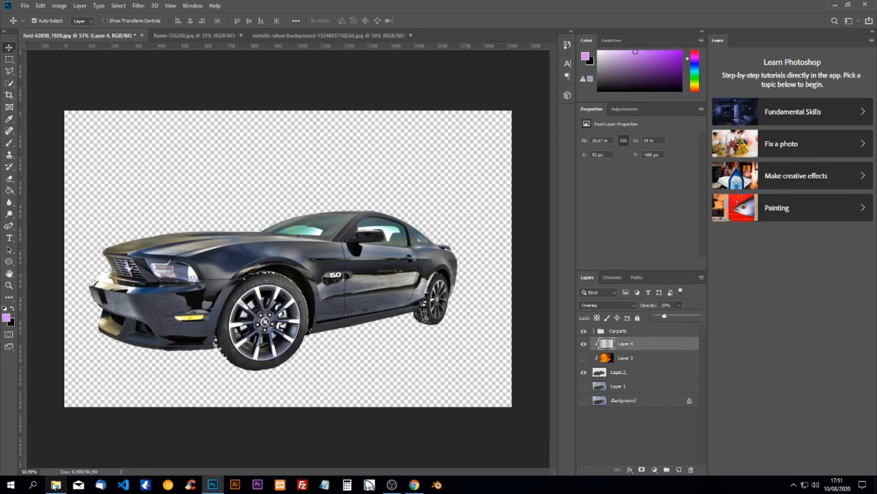
Copy the snowy mountain picture clouds-1868299_1920.jpg into the car document above the hidden metallic layer, and clip it to the car.
mouse_move(54, 485)
left_click(68, 456)
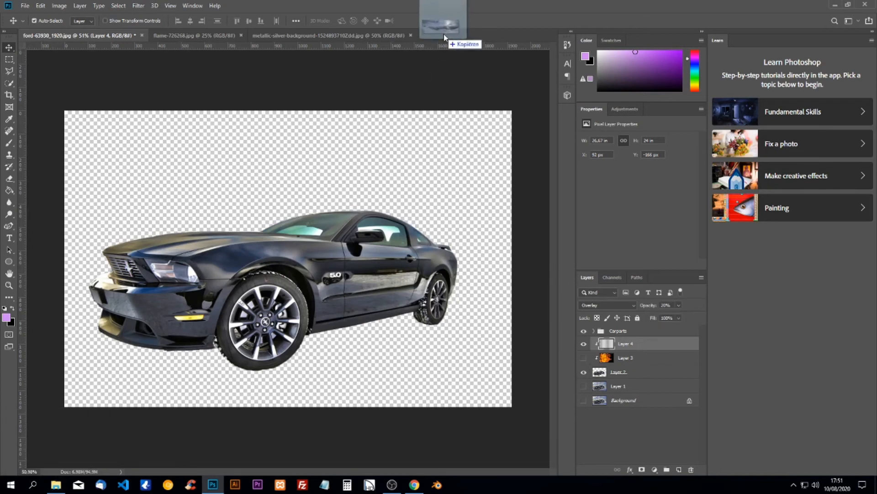
left_click_drag(446, 36, 446, 36)
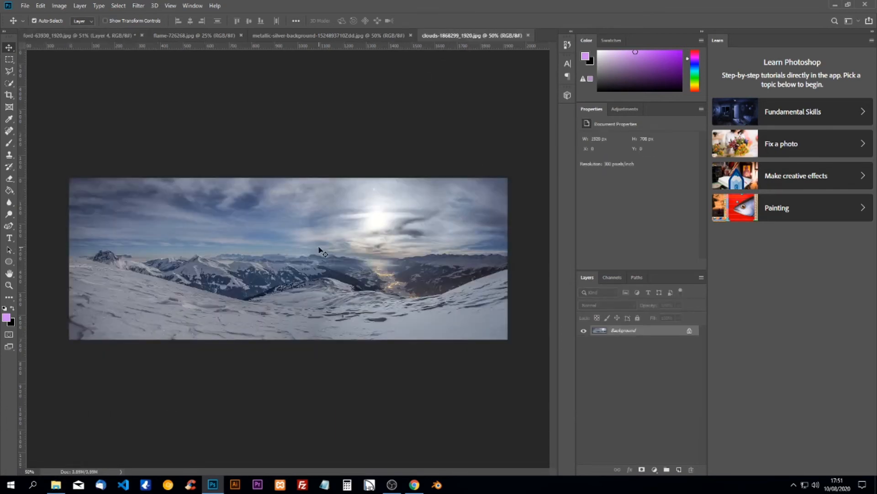
left_click_drag(333, 251, 277, 232)
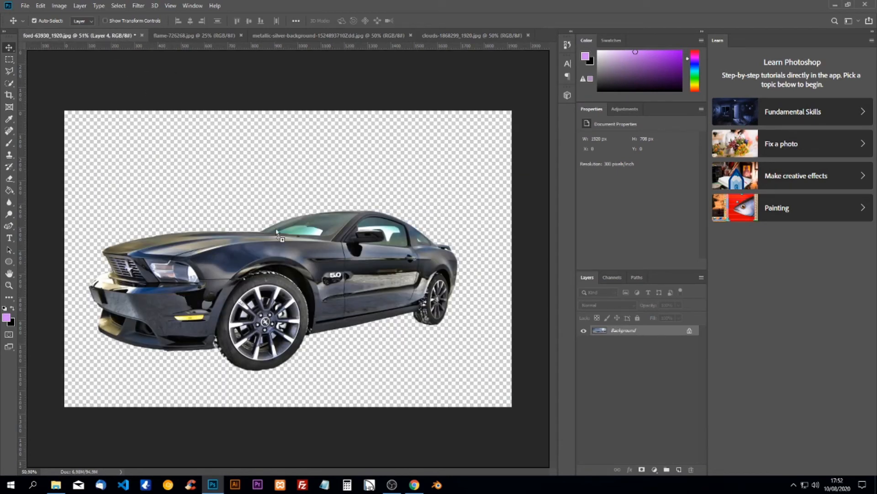
left_click_drag(310, 285, 317, 282)
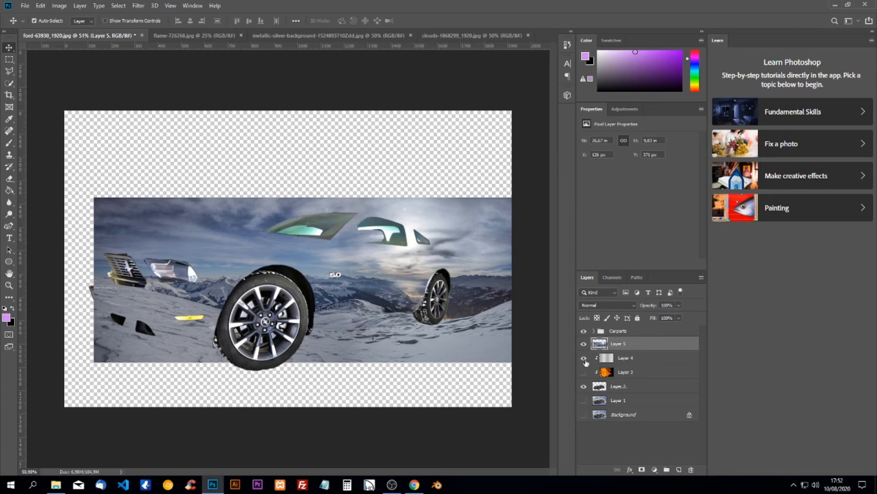
right_click(623, 345)
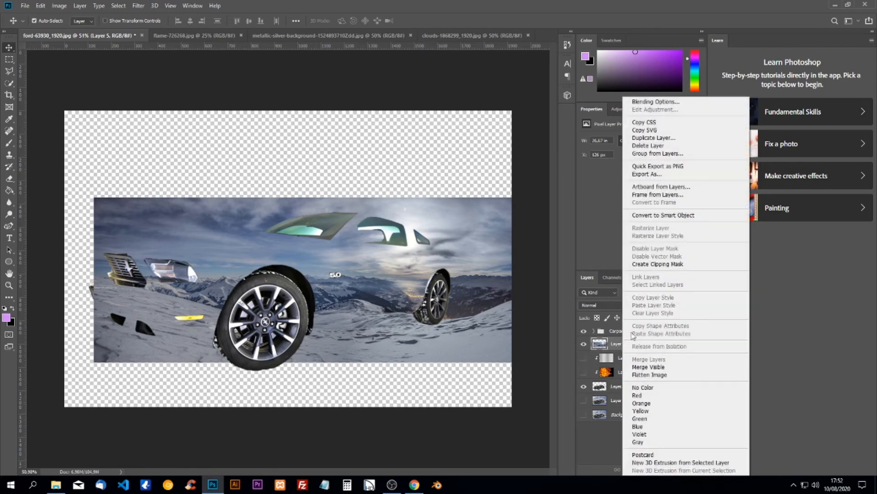
left_click(663, 265)
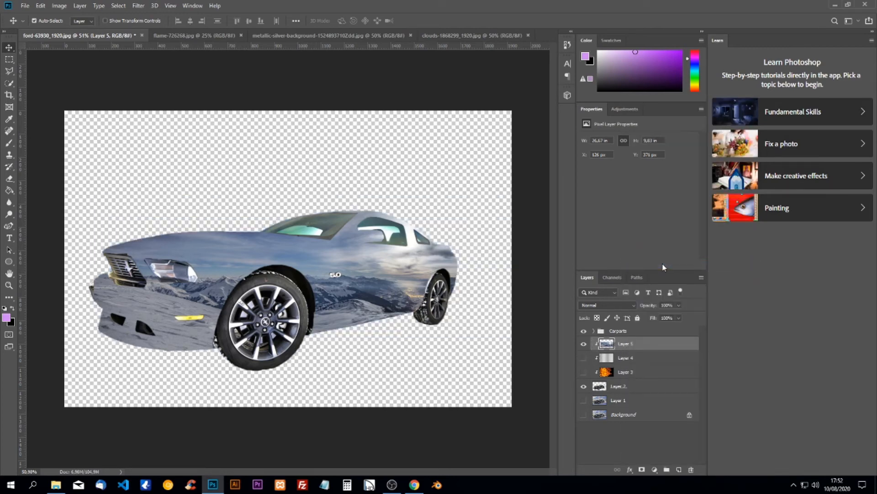
Set the mountain layer's blend mode to Screen and reduce its opacity.
left_click(614, 307)
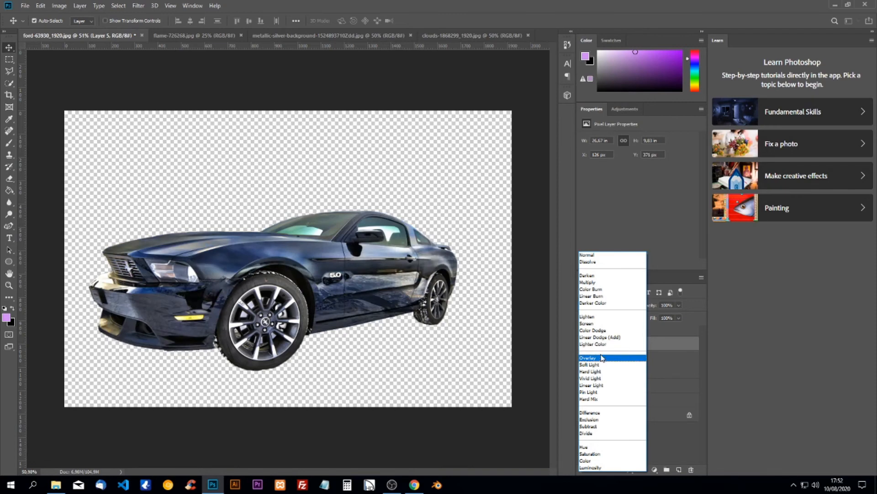
left_click(588, 323)
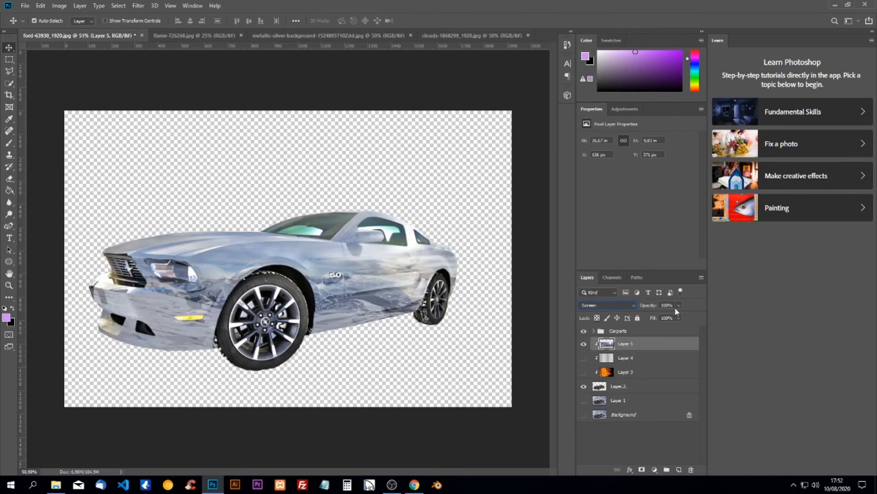
left_click(679, 305)
left_click_drag(681, 316, 656, 319)
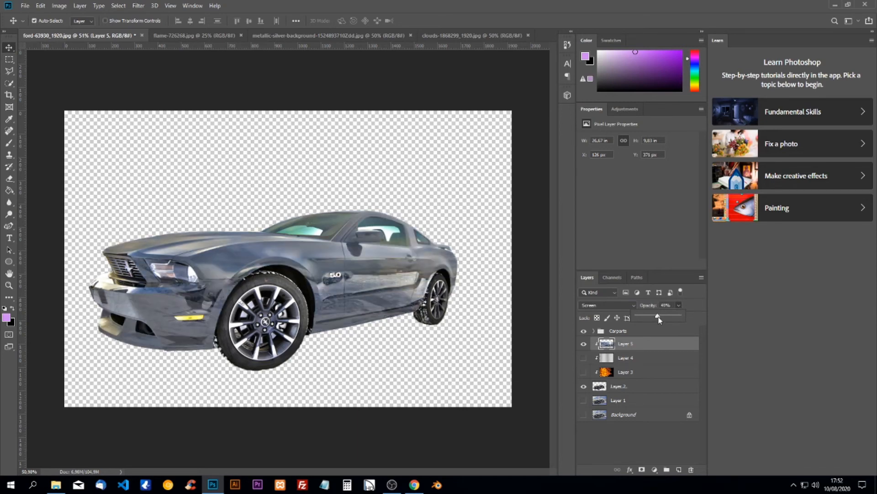
left_click_drag(668, 317, 671, 316)
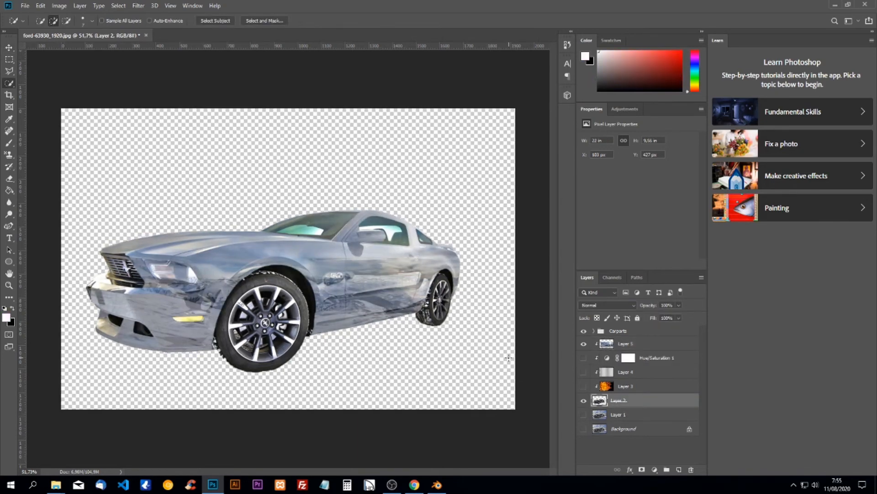
Show the Background layer, hide mountain Layer 5, and preview the car with the flame texture and the metallic texture in turn.
left_click(583, 428)
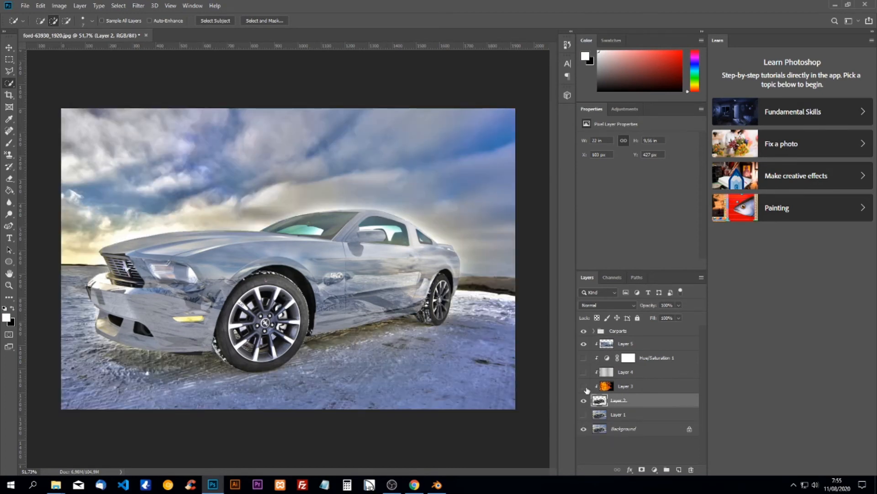
left_click(584, 343)
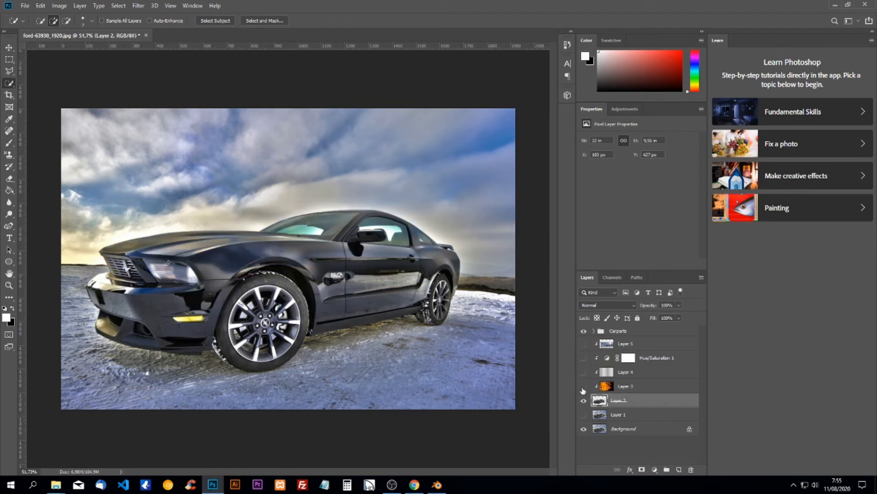
left_click(584, 386)
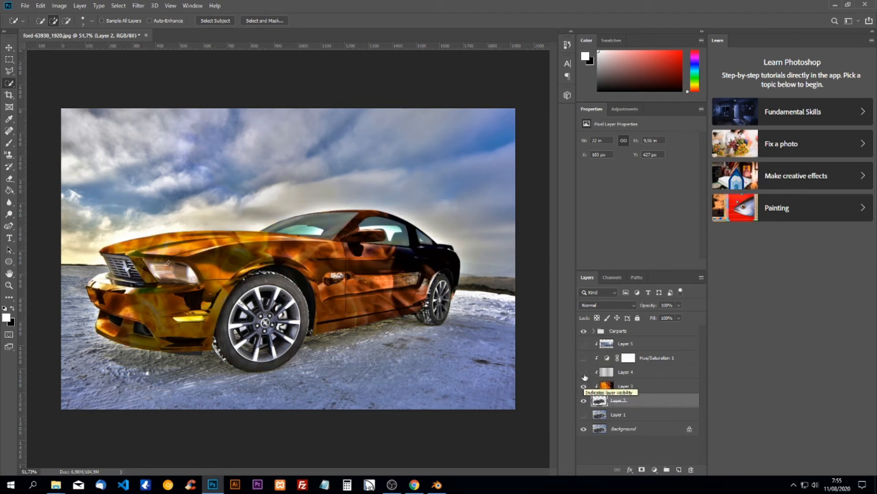
left_click(584, 372)
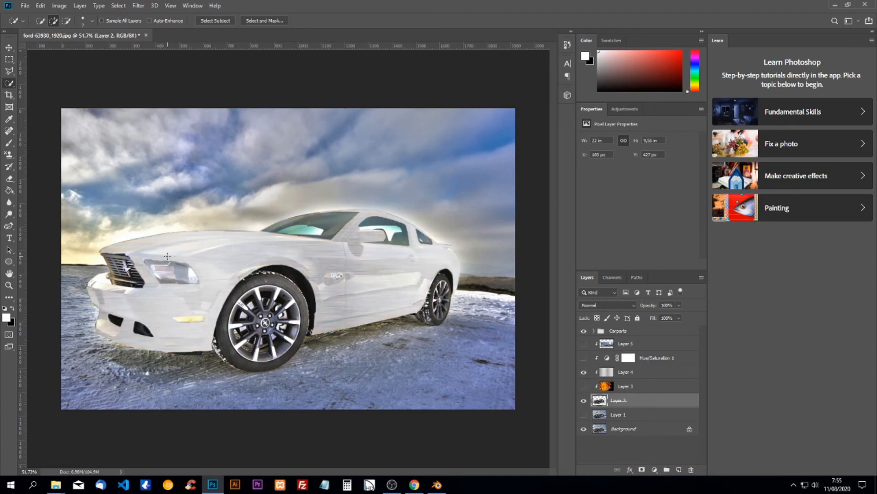
Check the part layers inside the Carparts group, and hide the group, metallic Layer 4 and the Background layer.
scroll(164, 249, "up", 5)
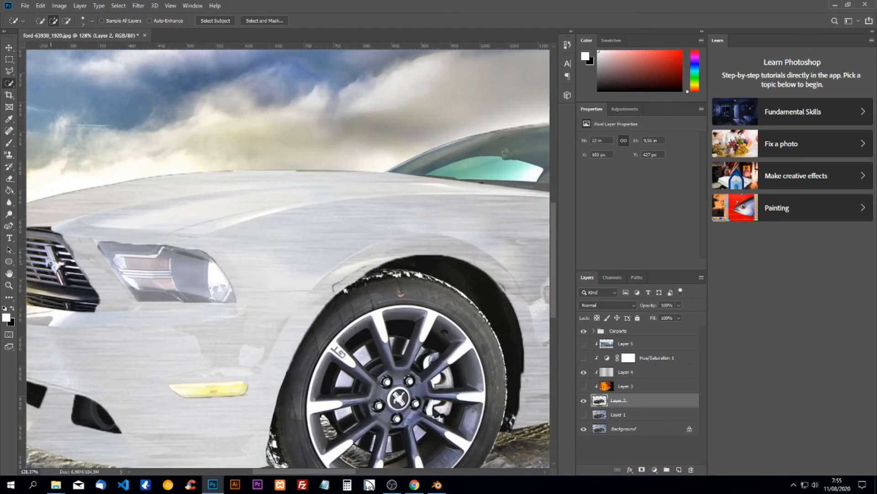
scroll(181, 393, "left", 4)
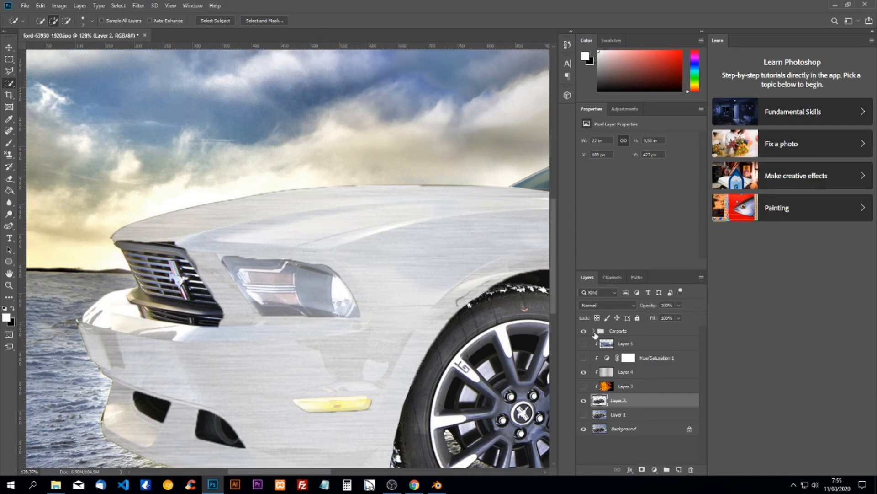
left_click(594, 330)
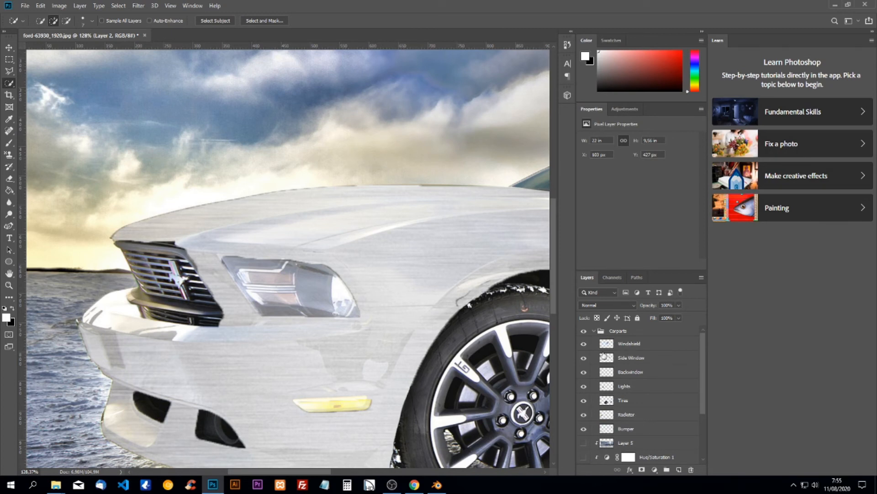
left_click(594, 330)
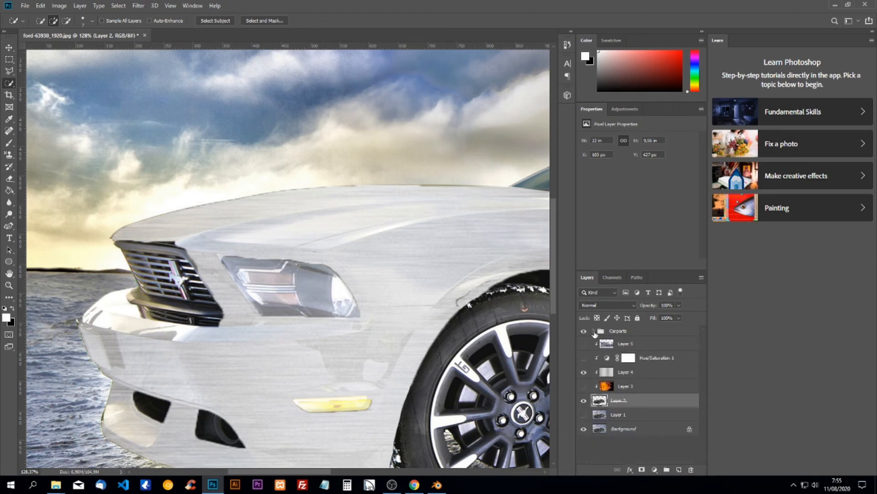
left_click(584, 332)
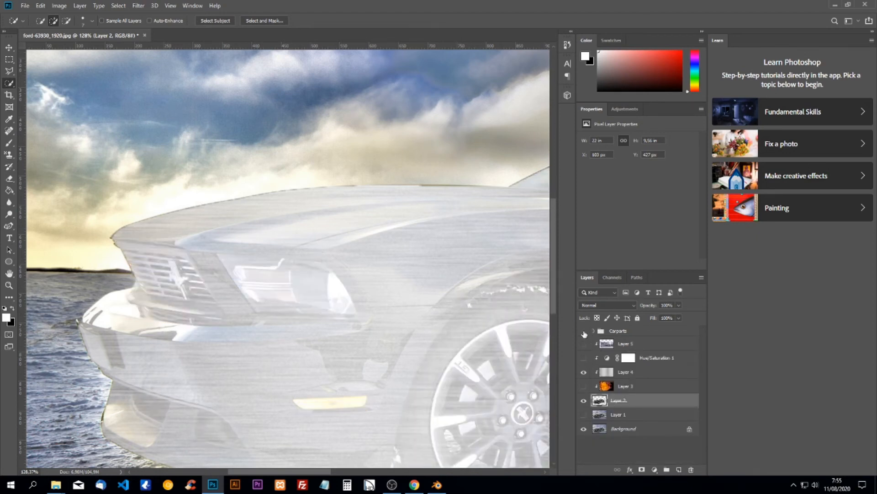
left_click(584, 372)
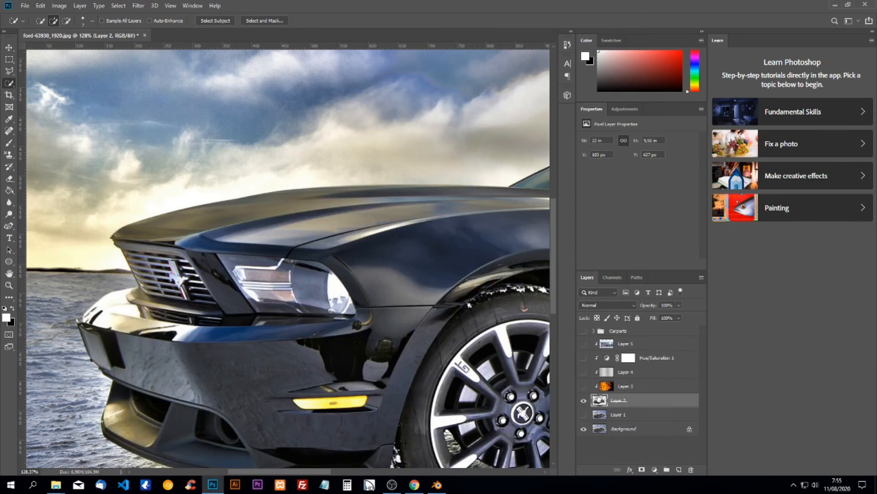
left_click(584, 430)
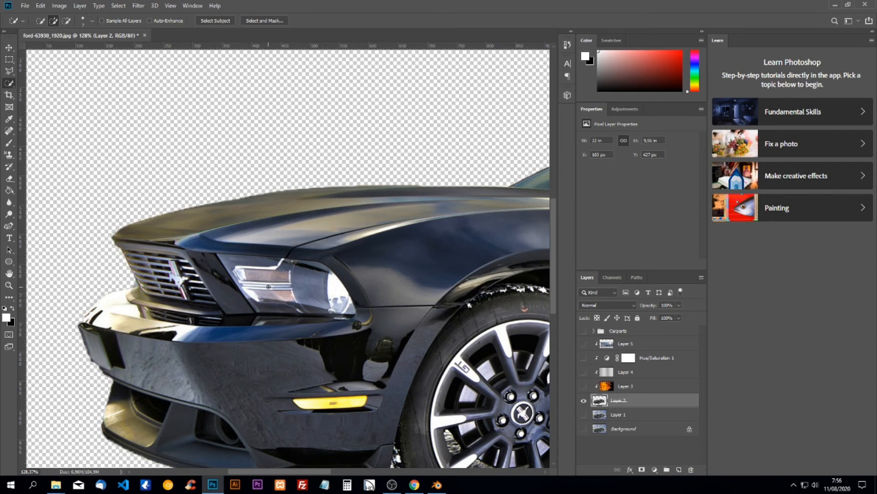
Select the front headlight on car Layer 2 with the Quick Selection tool and a smaller brush, and copy it to a new layer.
mouse_move(265, 286)
left_mouse_down()
mouse_move(279, 286)
mouse_move(242, 285)
mouse_move(283, 287)
mouse_move(242, 283)
mouse_move(228, 262)
mouse_move(295, 268)
mouse_move(339, 293)
left_mouse_up()
left_click(92, 21)
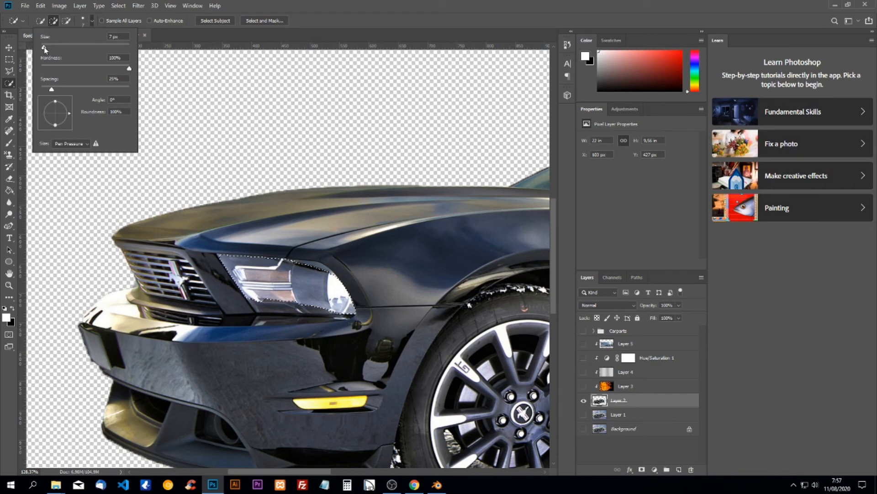
left_click_drag(45, 49, 43, 49)
key("Return")
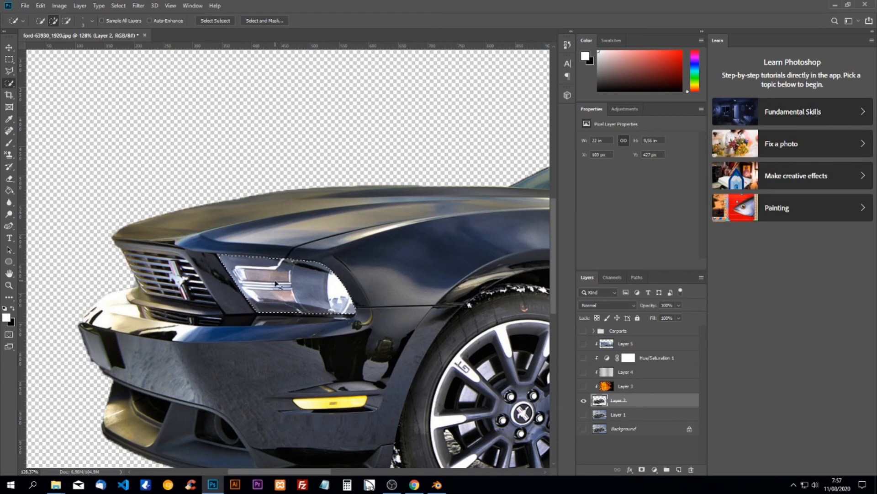
key("ctrl+j")
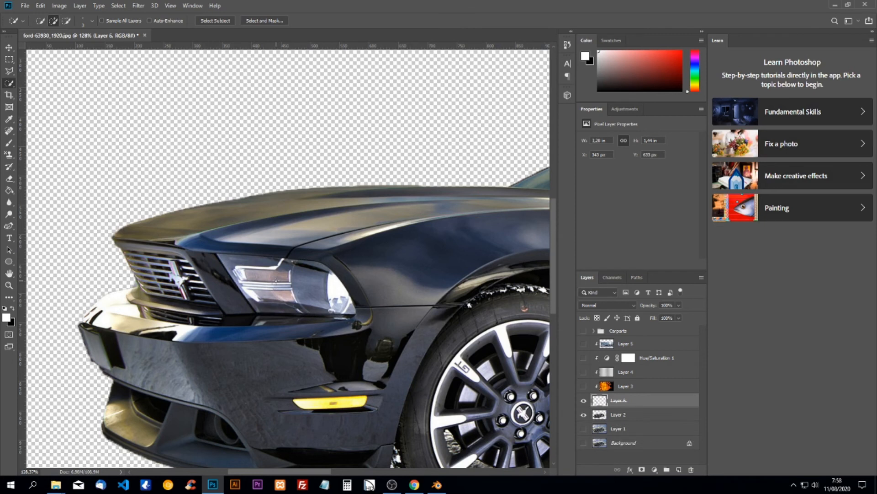
Rename the new headlight layer Lights2 and make car Layer 2 the active layer.
double_click(624, 401)
type("Lights")
key("Return")
scroll(139, 283, "up", 10)
left_click(619, 414)
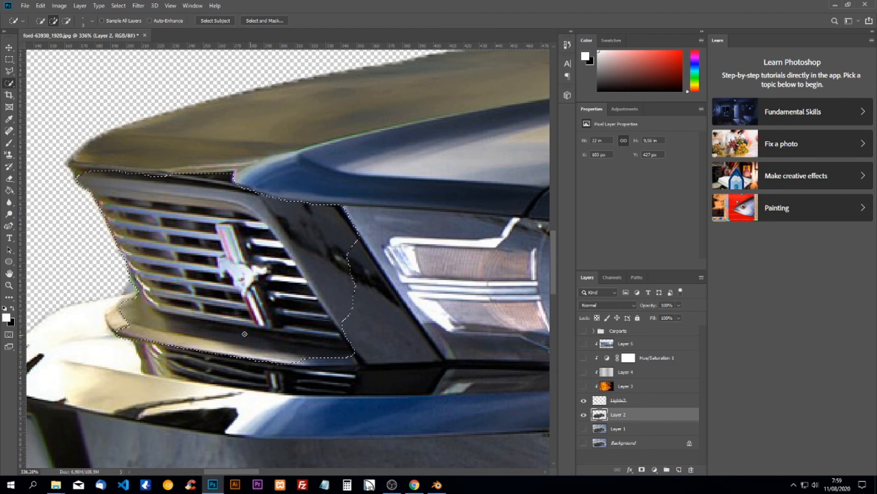
key("alt")
left_click_drag(301, 260, 276, 223)
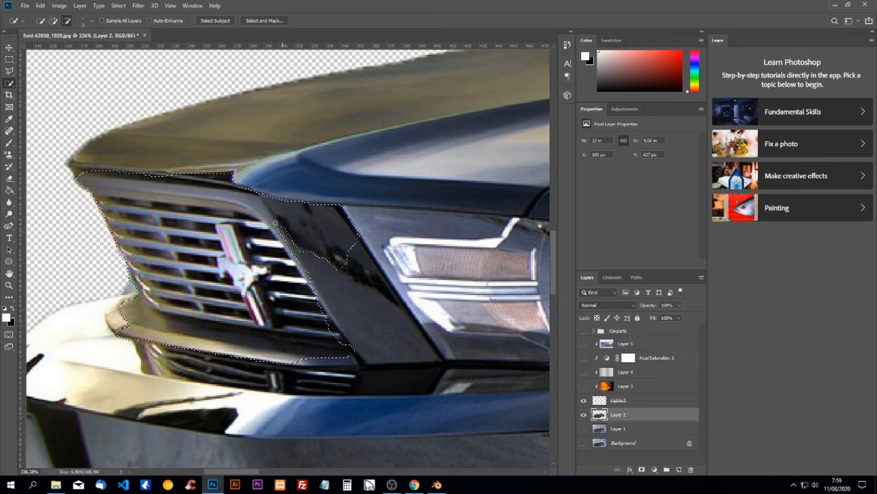
mouse_move(232, 189)
left_mouse_down()
mouse_move(286, 215)
mouse_move(332, 266)
mouse_move(325, 236)
mouse_move(260, 193)
mouse_move(309, 205)
left_mouse_up()
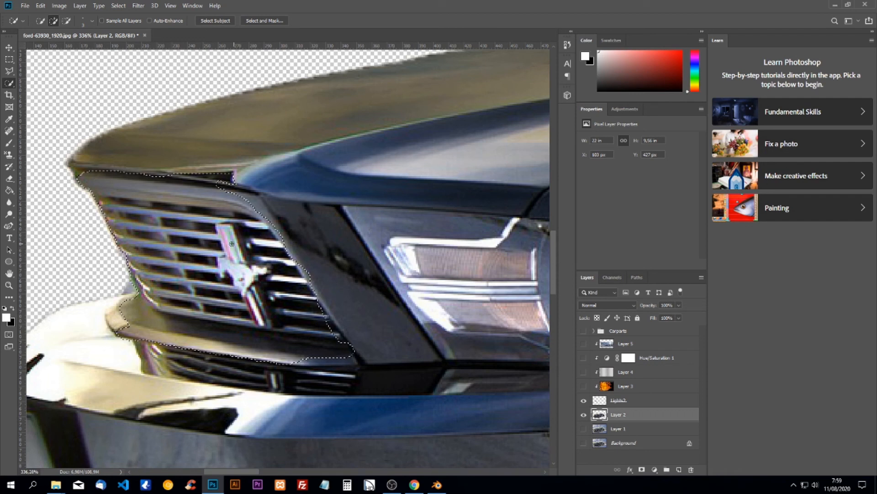
key("ctrl+d")
Outline the radiator grille on Layer 2 with the Polygonal Lasso and copy it to a new layer.
left_click(10, 72)
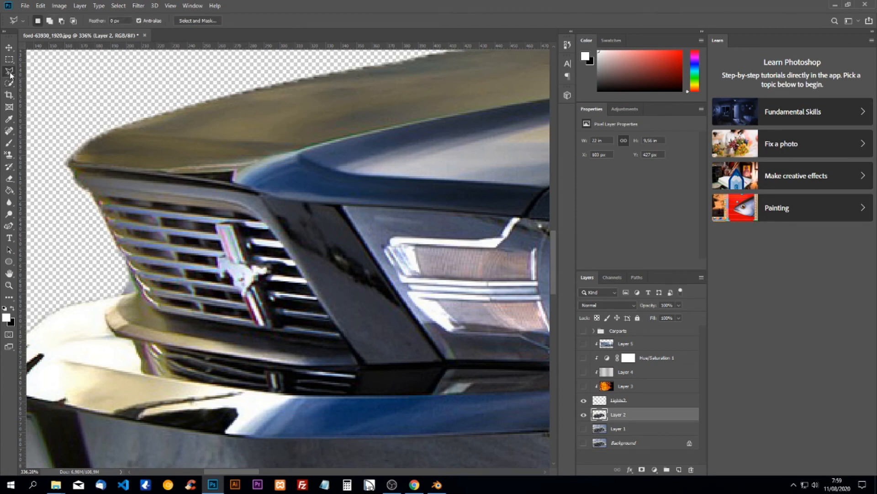
left_click(76, 171)
left_click(260, 195)
left_click(356, 346)
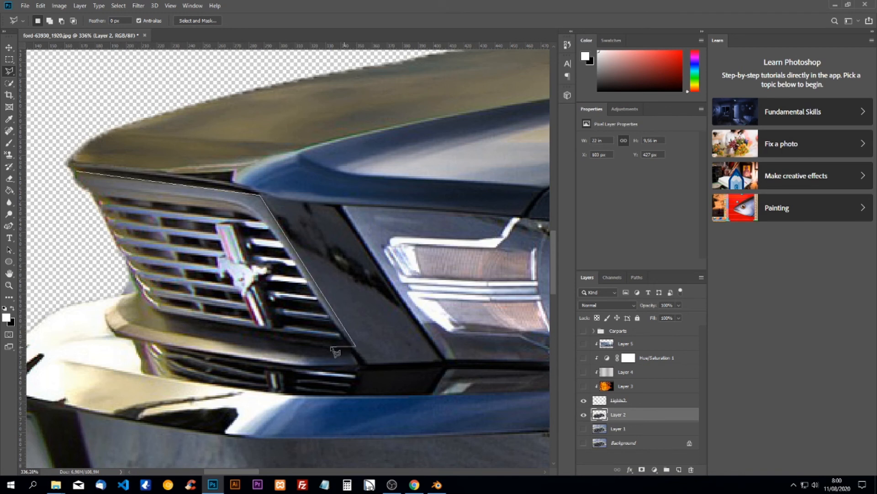
left_click(200, 327)
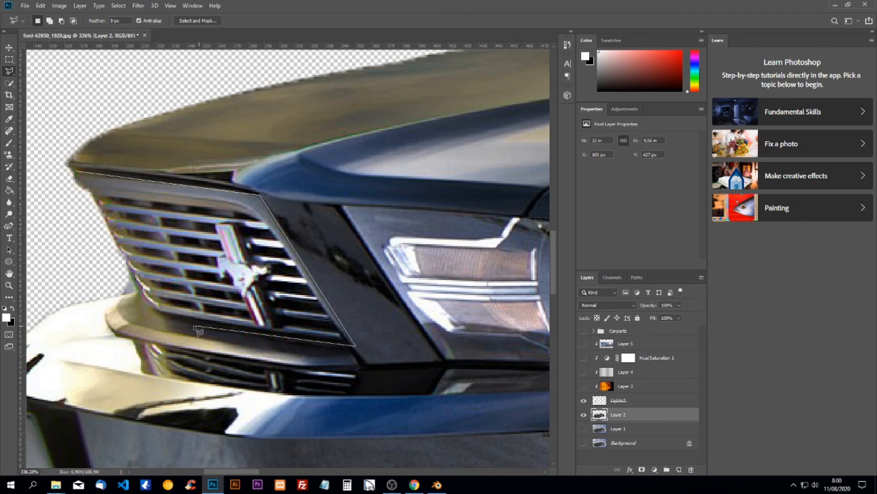
left_click(153, 313)
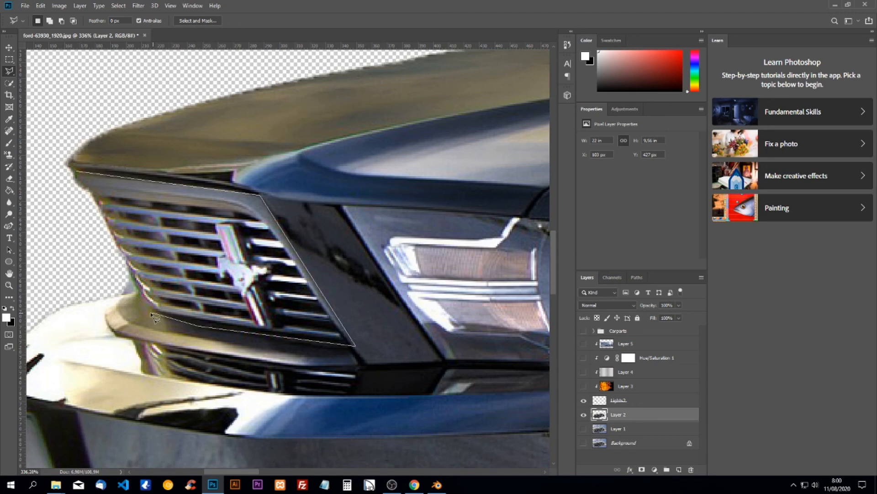
left_click(132, 290)
left_click(128, 269)
left_click(76, 172)
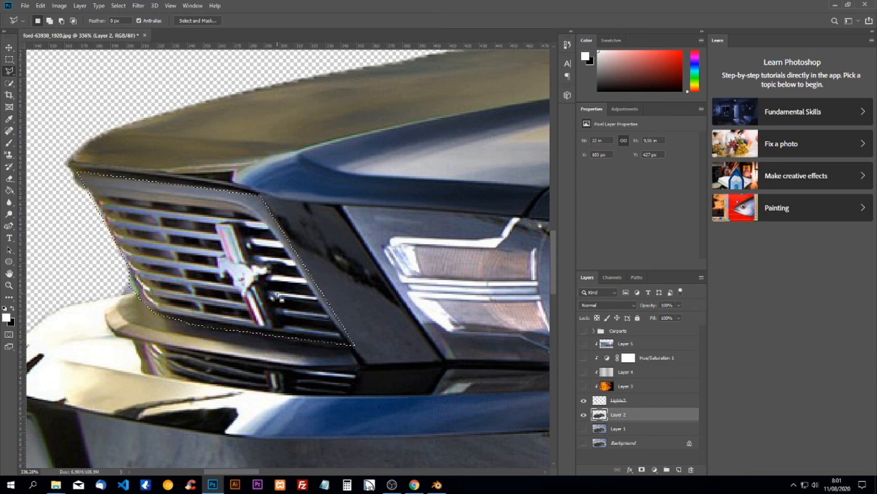
key("ctrl+j")
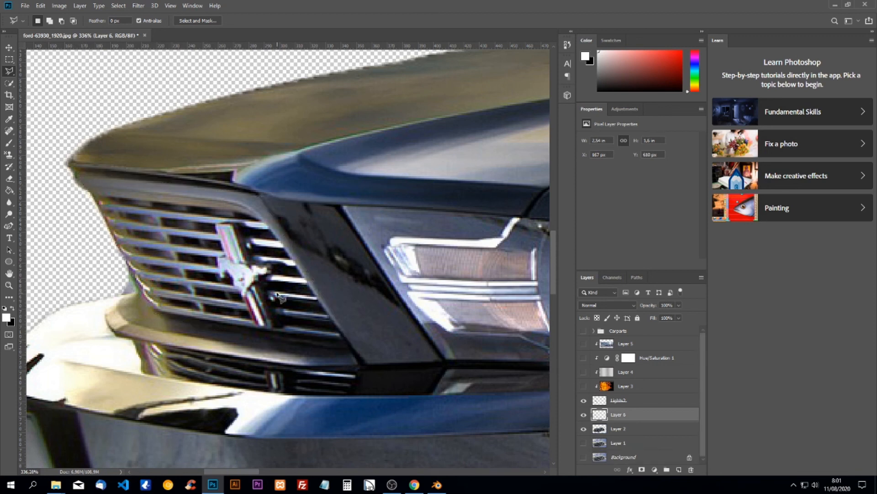
Rename the new grille layer Radiator2 and move it together with Lights2 into the Carparts group.
double_click(625, 415)
type("Radiator2")
key("Return")
left_click(653, 402)
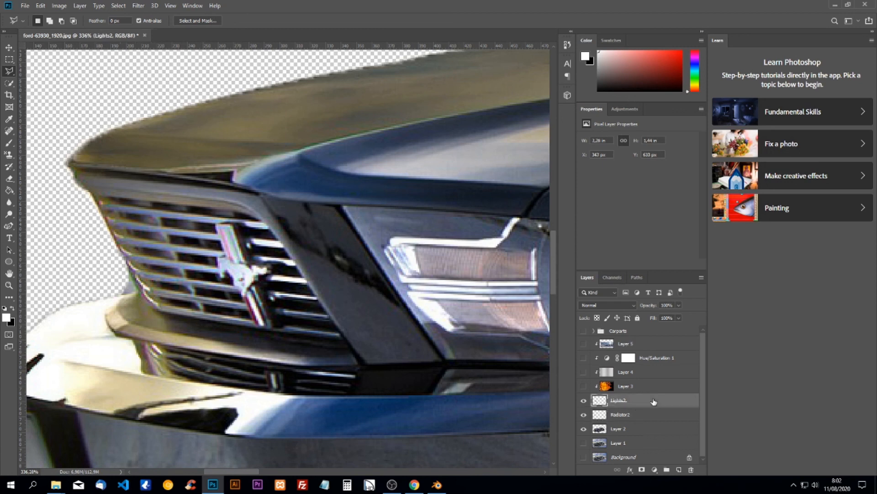
left_click(654, 415, "ctrl")
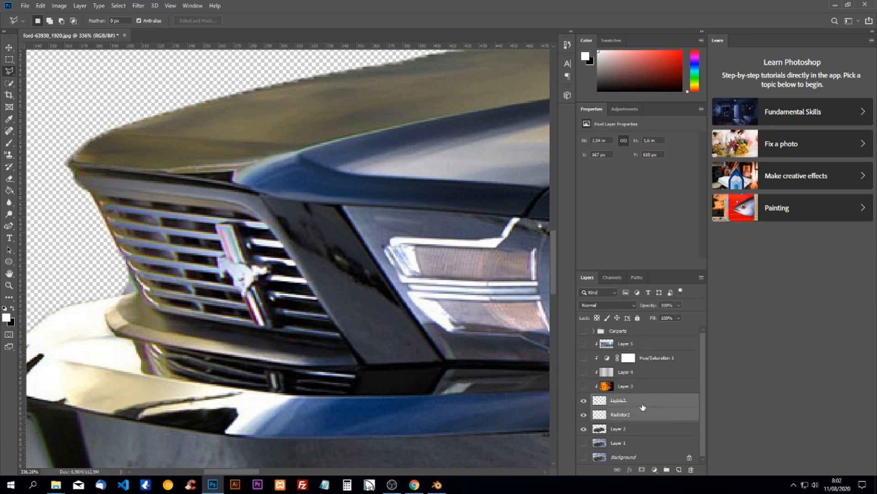
left_click_drag(646, 403, 633, 332)
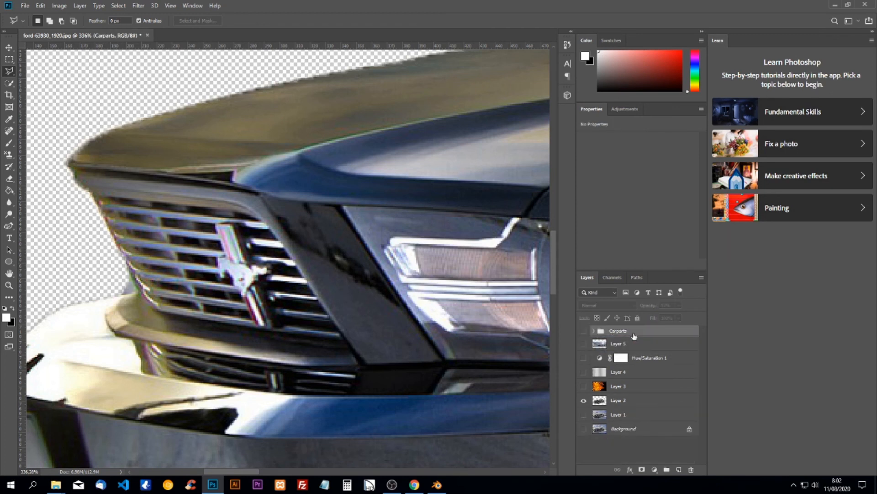
Show the Carparts group and hide the older Lights and Radiator layers inside it.
left_click(584, 331)
left_click(594, 331)
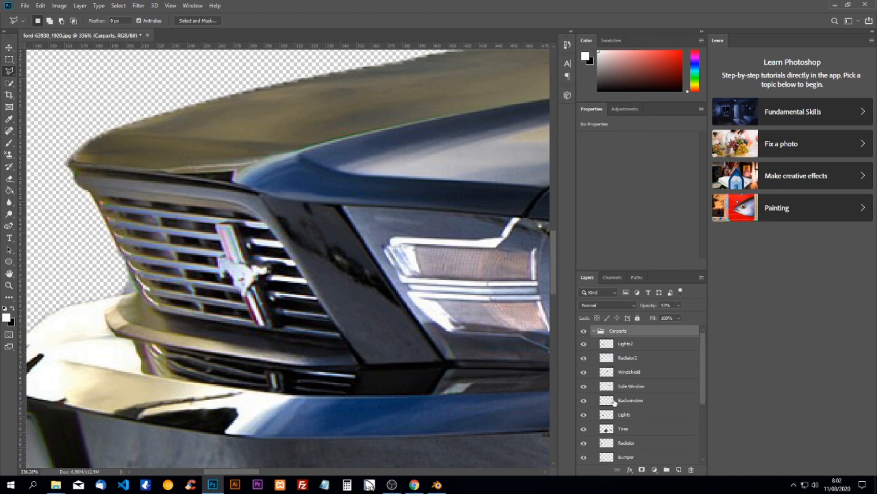
left_click(584, 415)
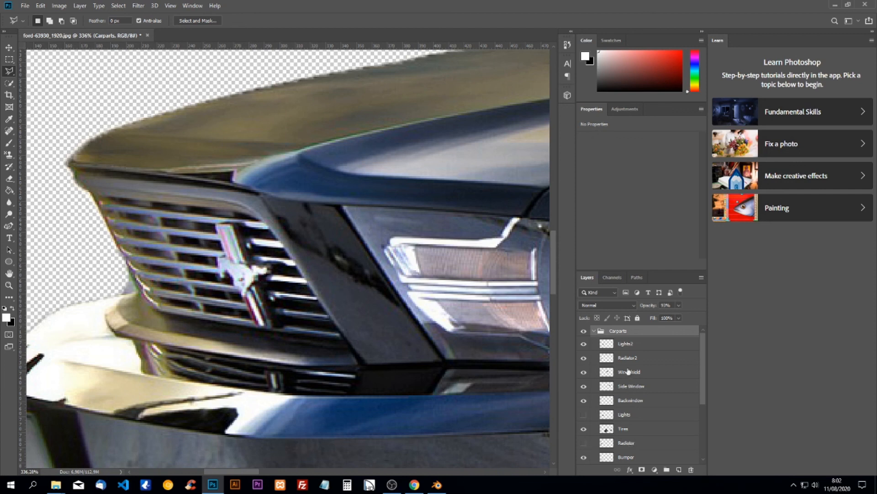
left_click(593, 331)
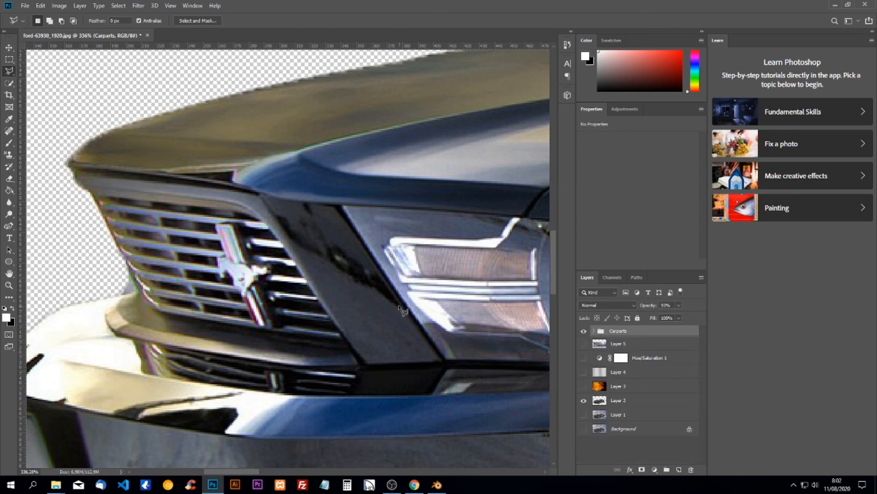
Place metallic Layer 4 directly below flame Layer 3, and show the metallic layer with the flame layer hidden.
scroll(331, 270, "down", 1)
scroll(494, 302, "down", 6)
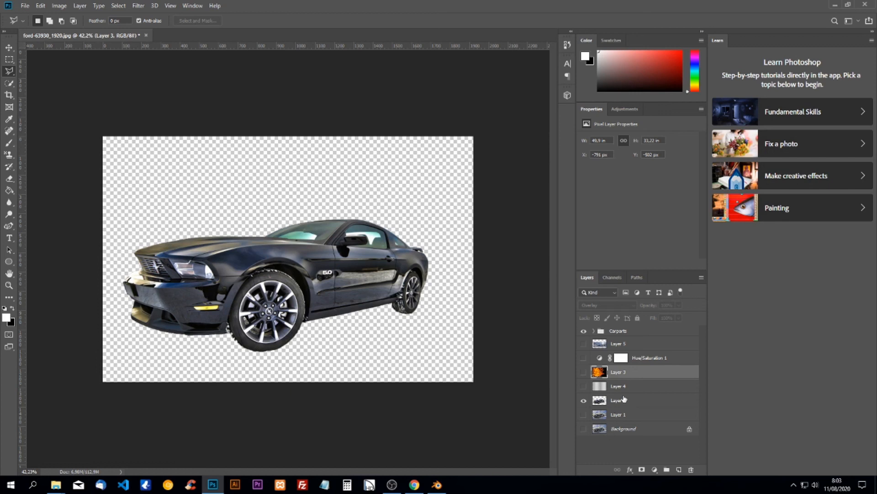
right_click(626, 371)
left_click(657, 265)
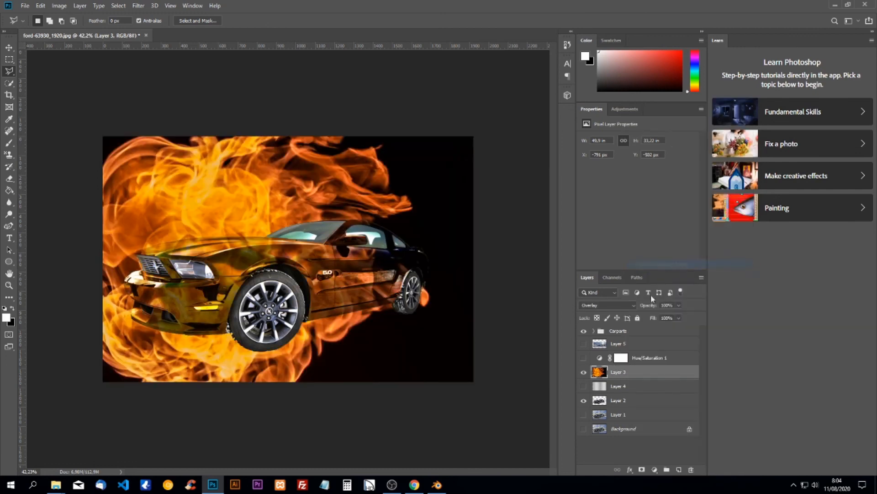
left_click(584, 386)
left_click(583, 372)
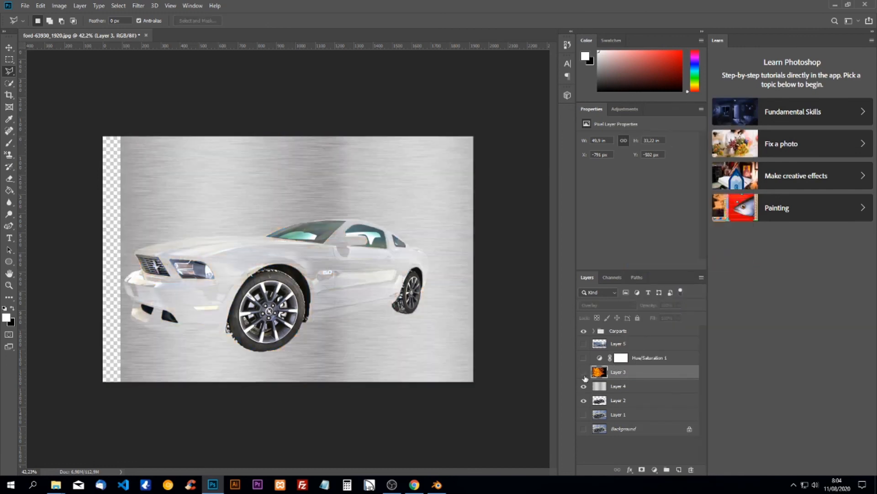
Clip metallic Layer 4 to car Layer 2 with a clipping mask, and show the Background layer behind the car.
left_click(618, 387)
right_click(618, 387)
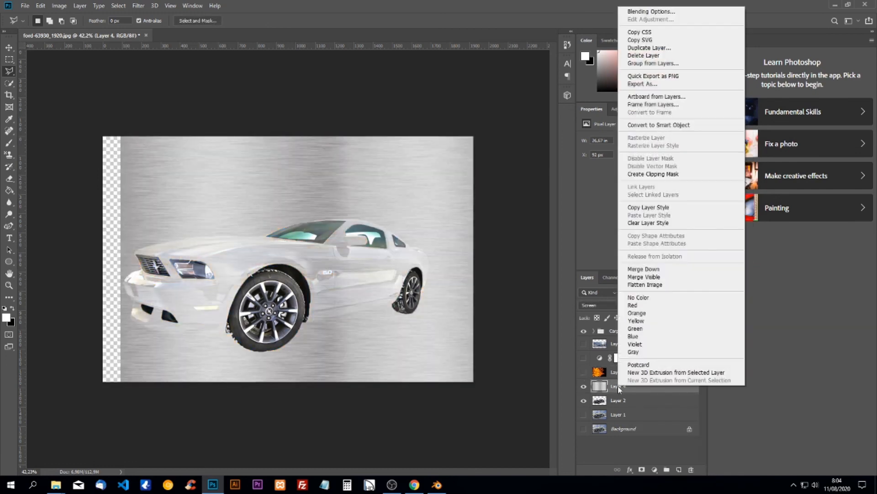
left_click(664, 173)
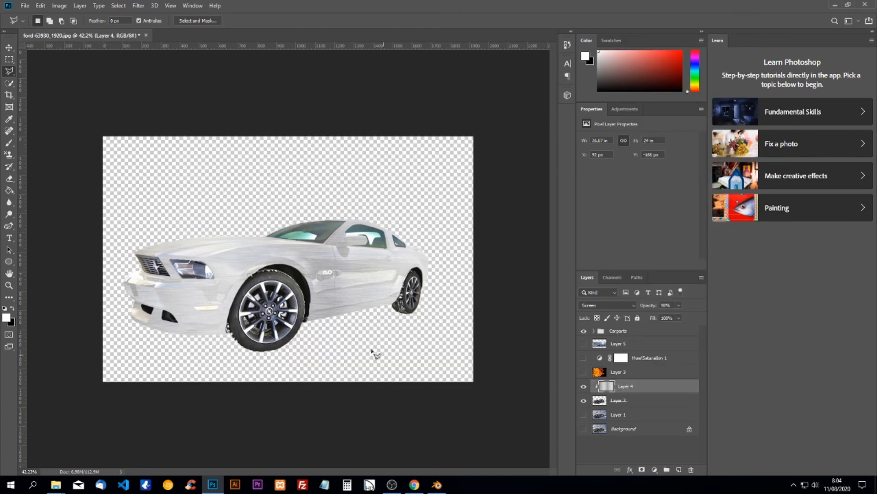
scroll(191, 267, "up", 6)
scroll(128, 284, "down", 3)
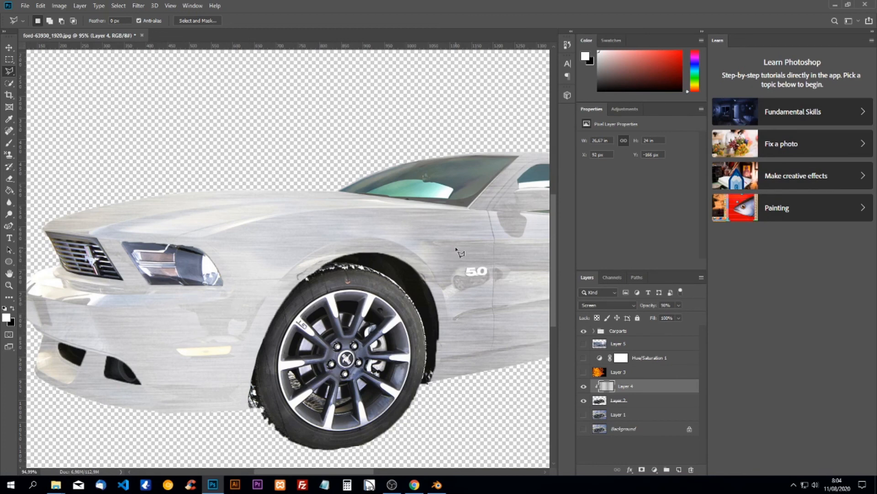
key("ctrl+0")
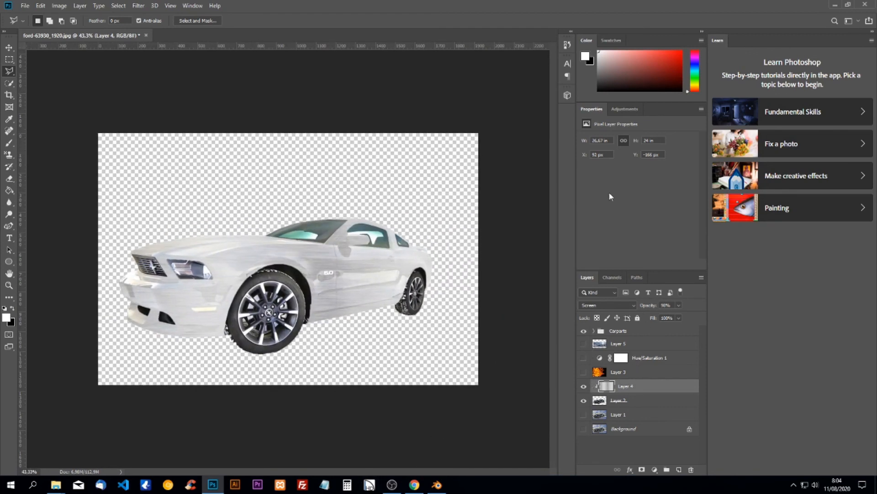
left_click(584, 430)
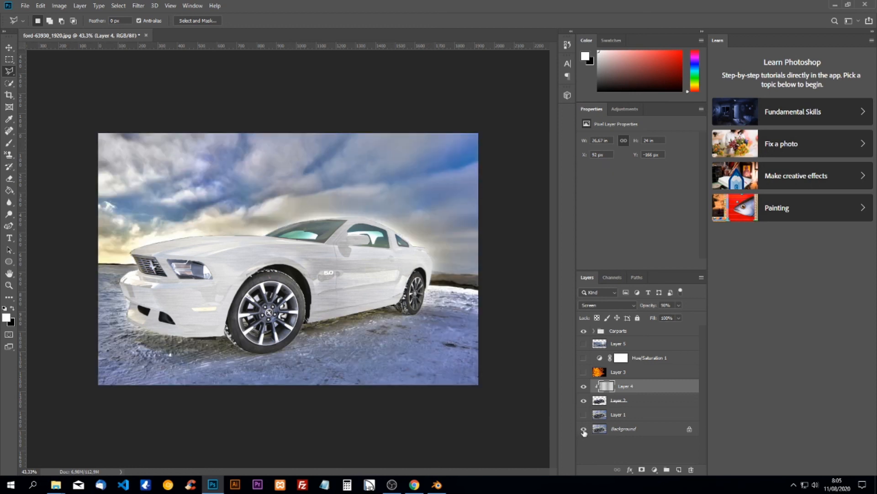